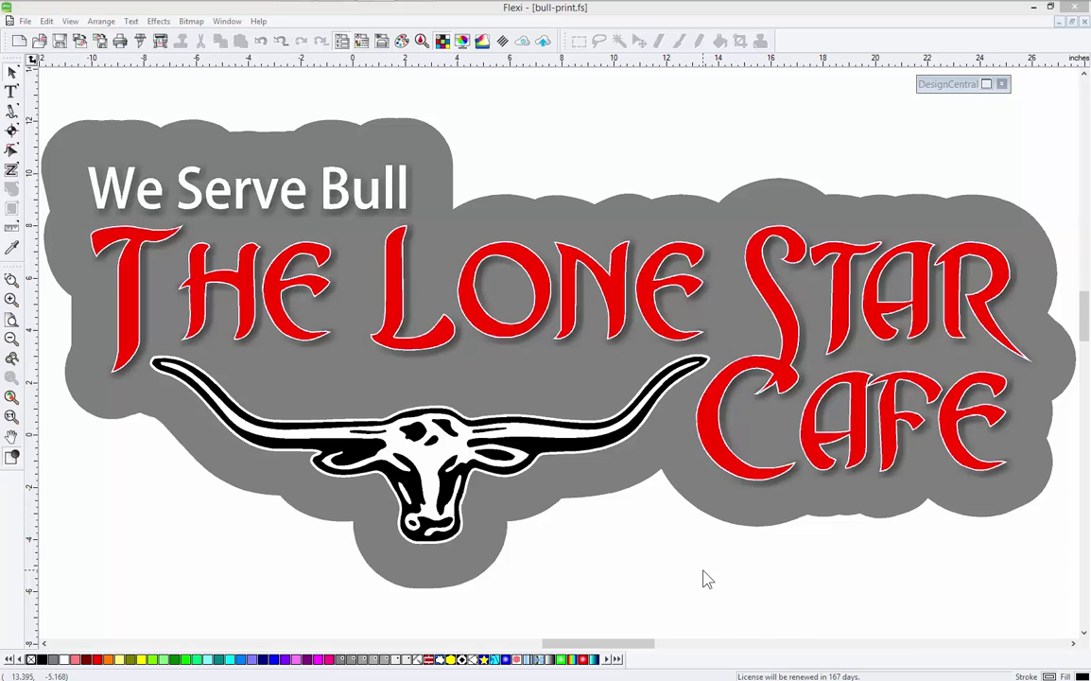
# In RIP and Print, set the material to User defined with a 62.780 in width
pyautogui.click(161, 42)
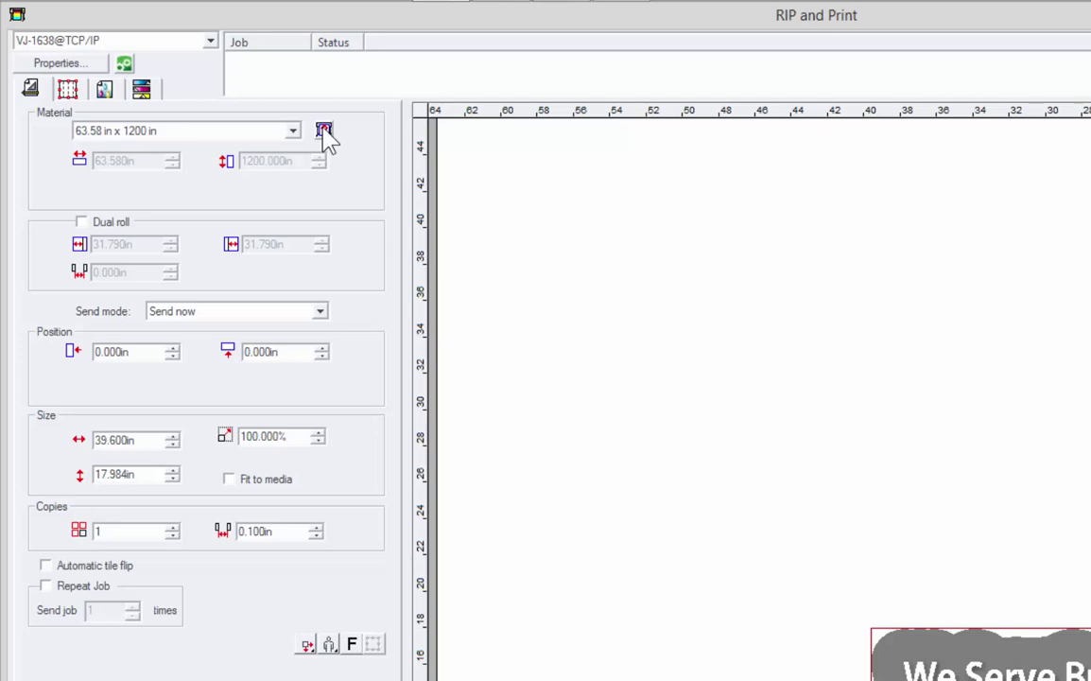
pyautogui.click(294, 133)
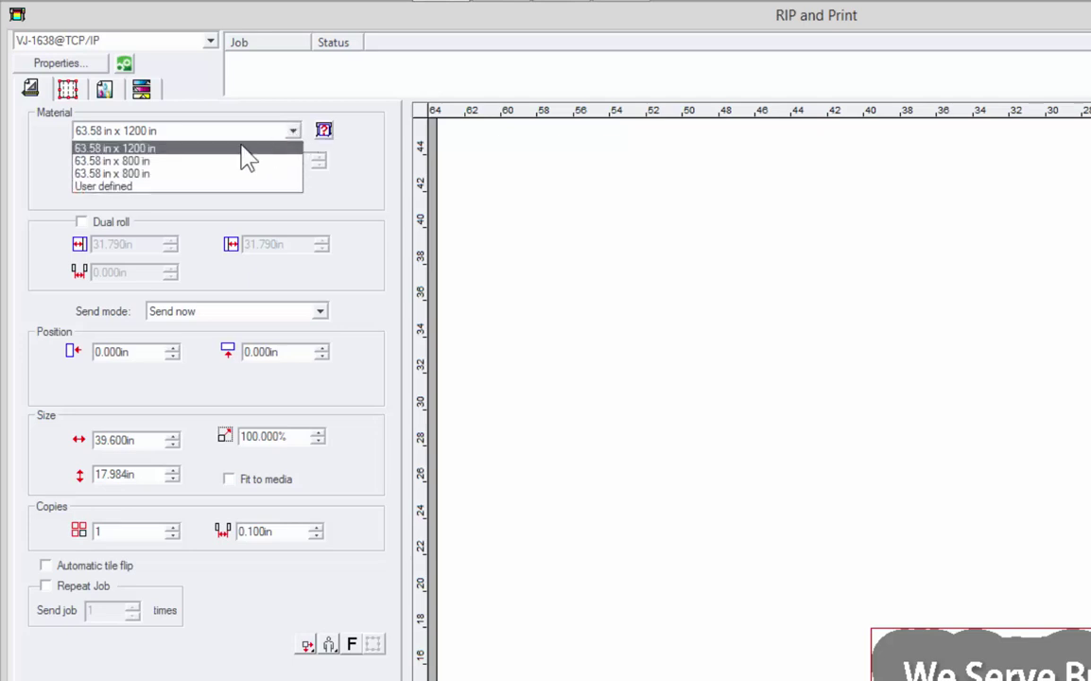
pyautogui.click(176, 186)
pyautogui.moveTo(141, 162); pyautogui.dragTo(68, 160)
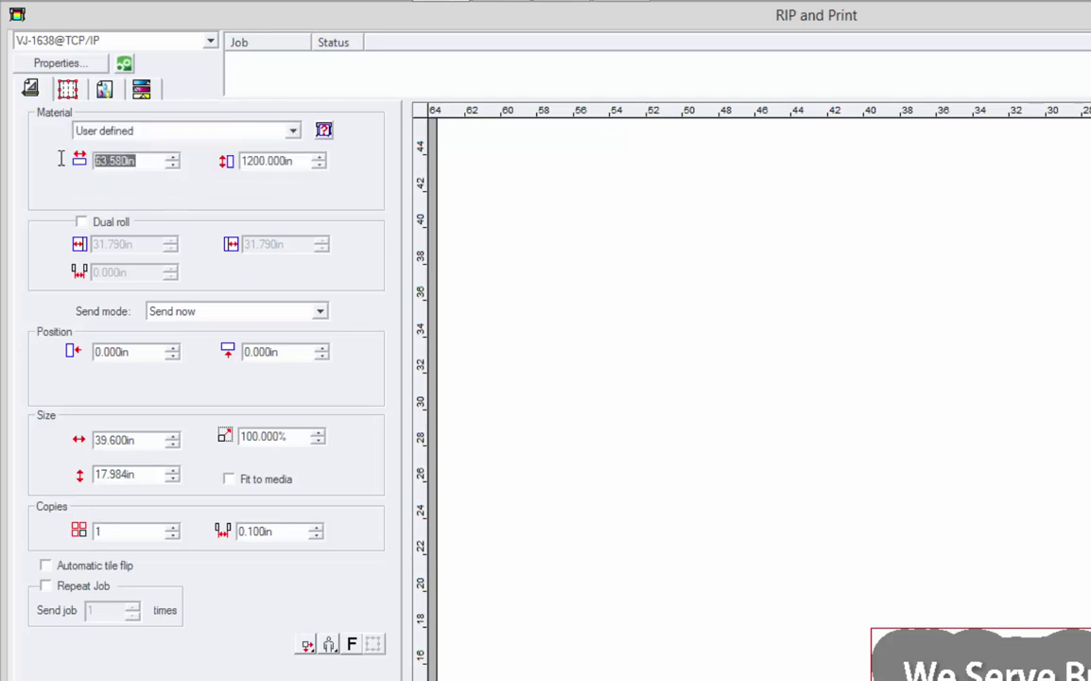
pyautogui.moveTo(173, 165); pyautogui.dragTo(173, 166)
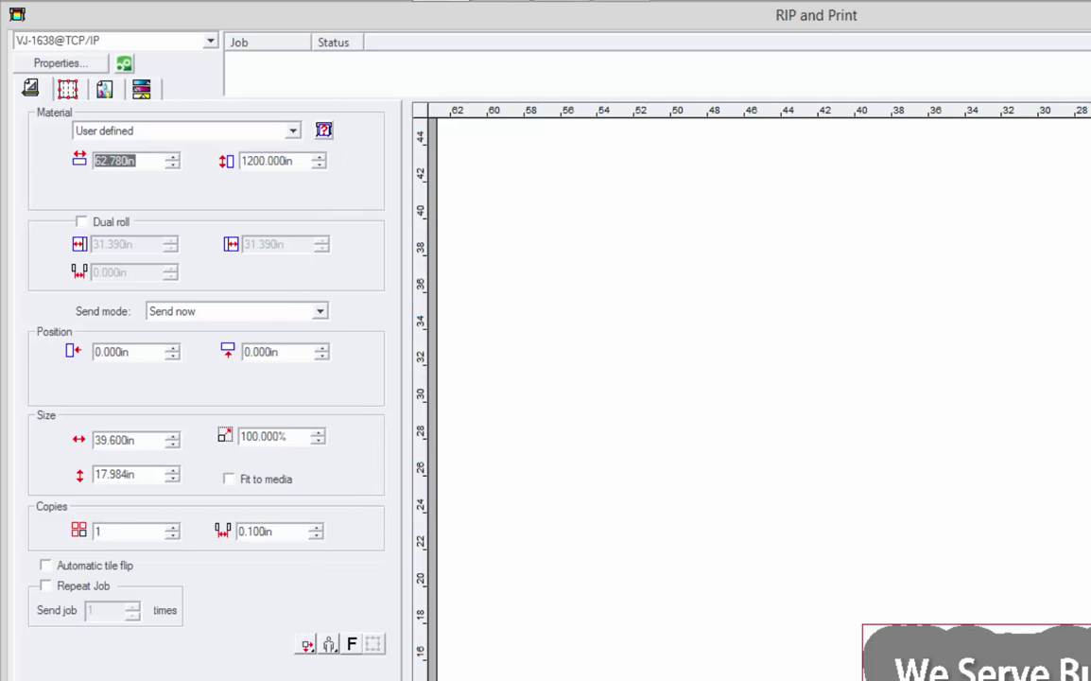
pyautogui.click(352, 646)
# Set Send mode to Hold in list and keep the sign scaled at 100%
pyautogui.click(195, 312)
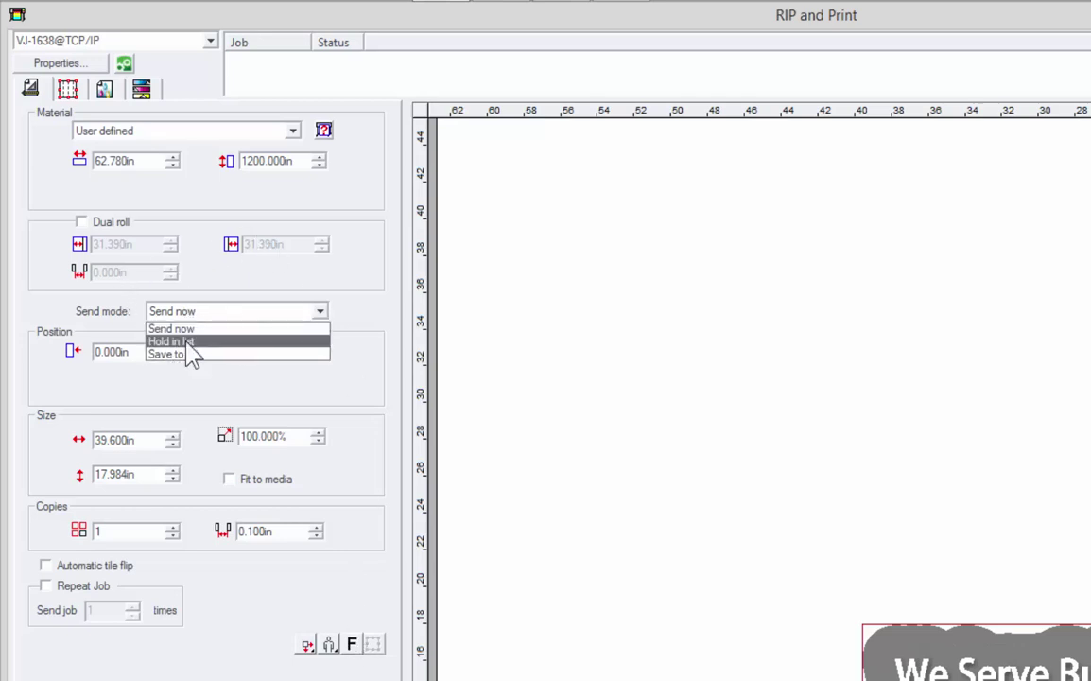
pyautogui.click(192, 343)
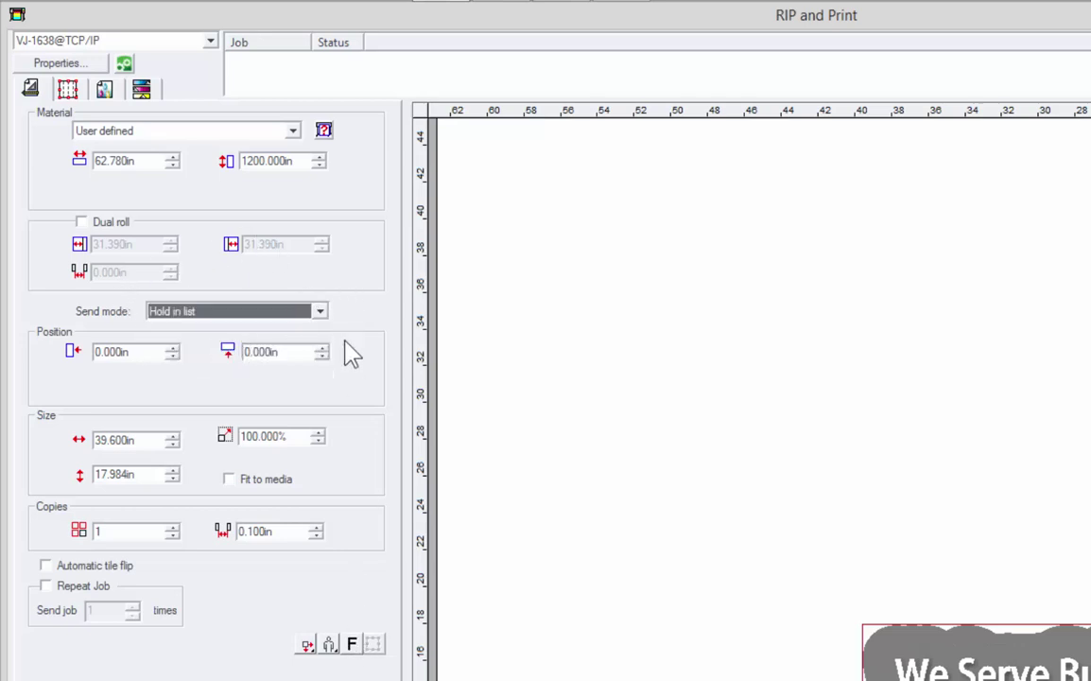
pyautogui.click(228, 478)
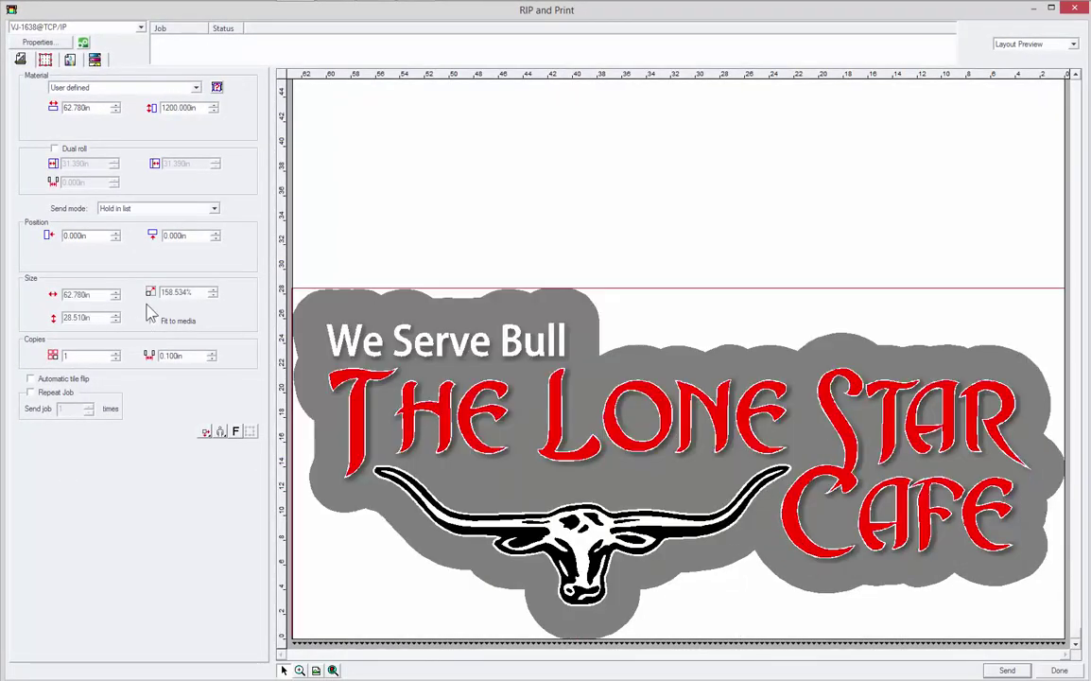
pyautogui.moveTo(193, 292); pyautogui.dragTo(150, 290)
pyautogui.write('100')
pyautogui.press('Tab')
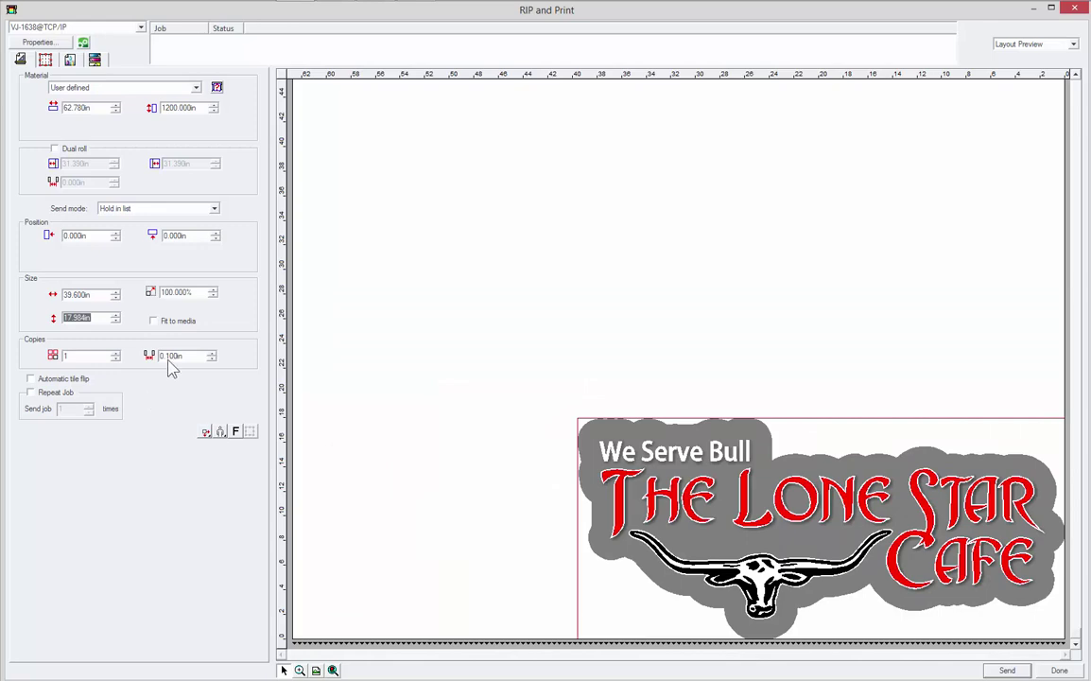
# On the Panel tab, split the sign into 2x2 tiles and try marking and unmarking tiles
pyautogui.click(45, 60)
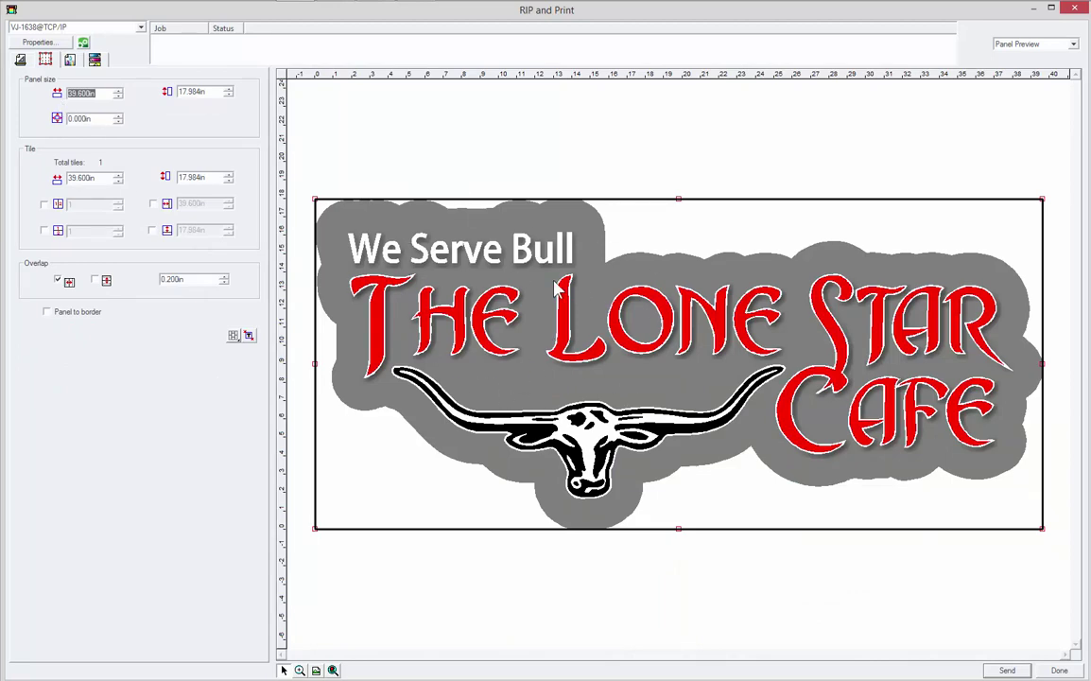
pyautogui.click(43, 204)
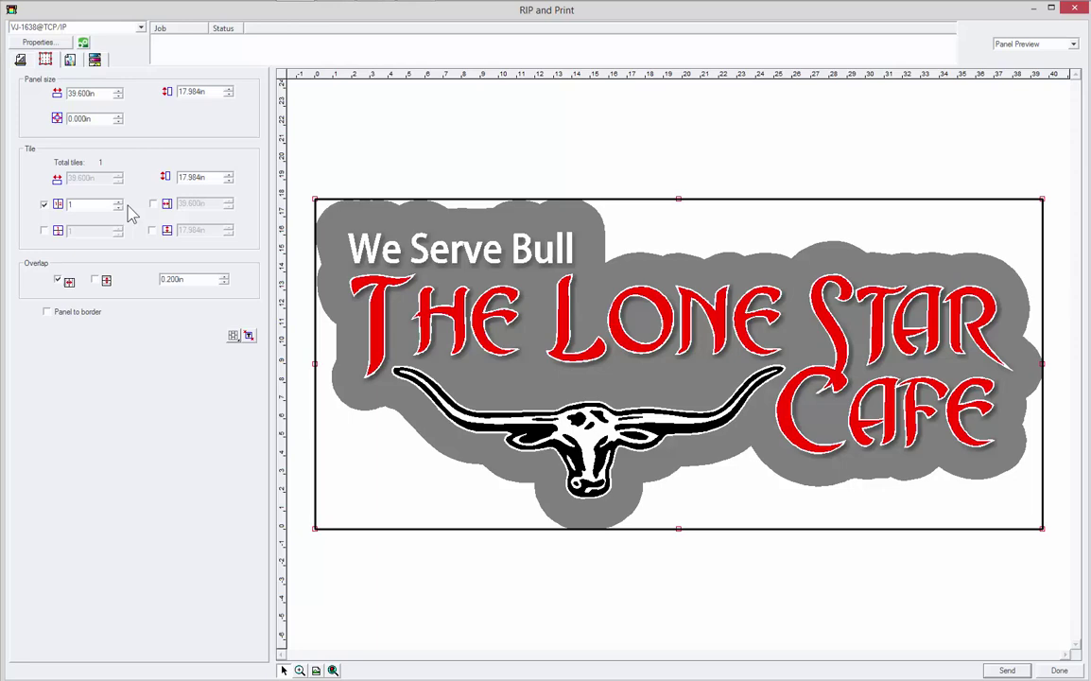
pyautogui.click(118, 201)
pyautogui.click(43, 231)
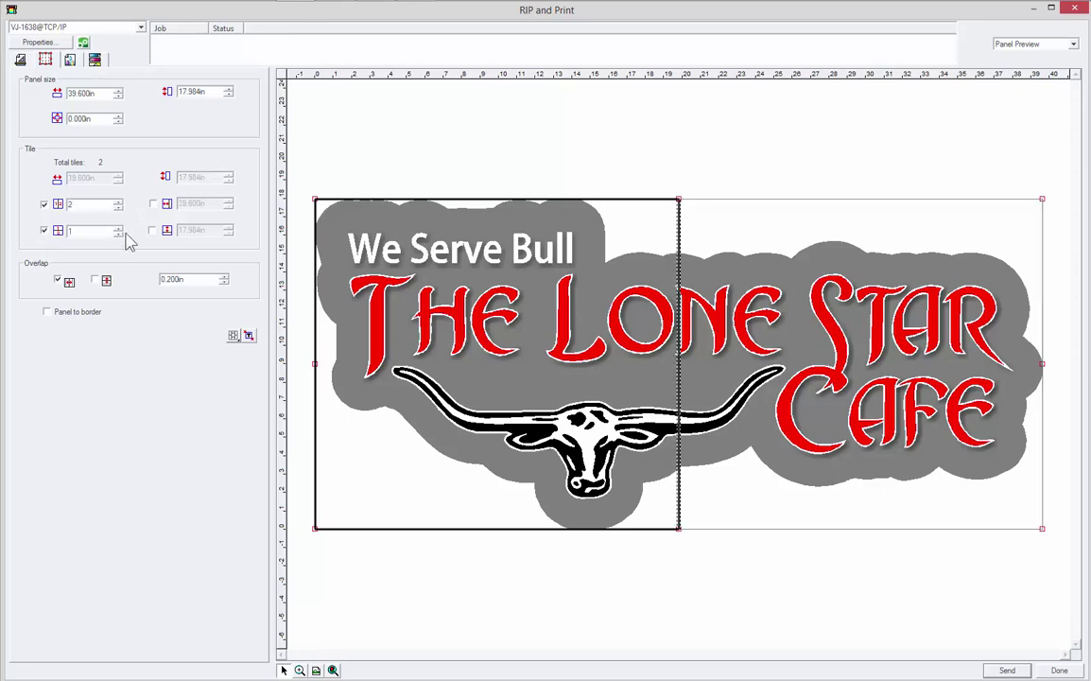
pyautogui.click(118, 228)
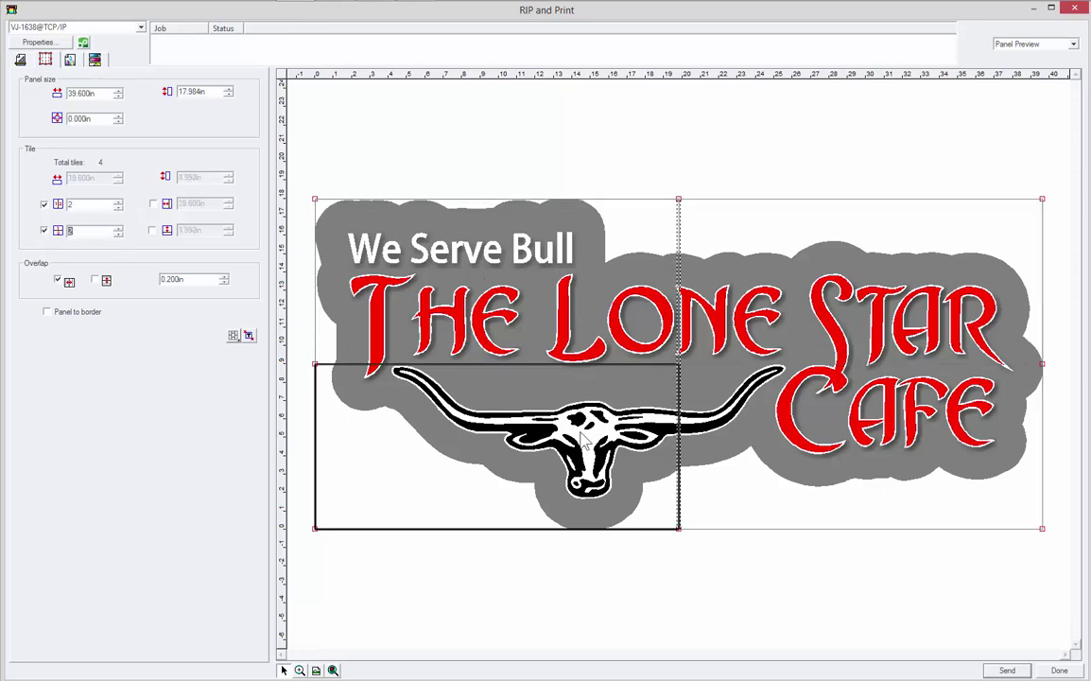
pyautogui.click(761, 302)
pyautogui.click(687, 361)
pyautogui.click(547, 399)
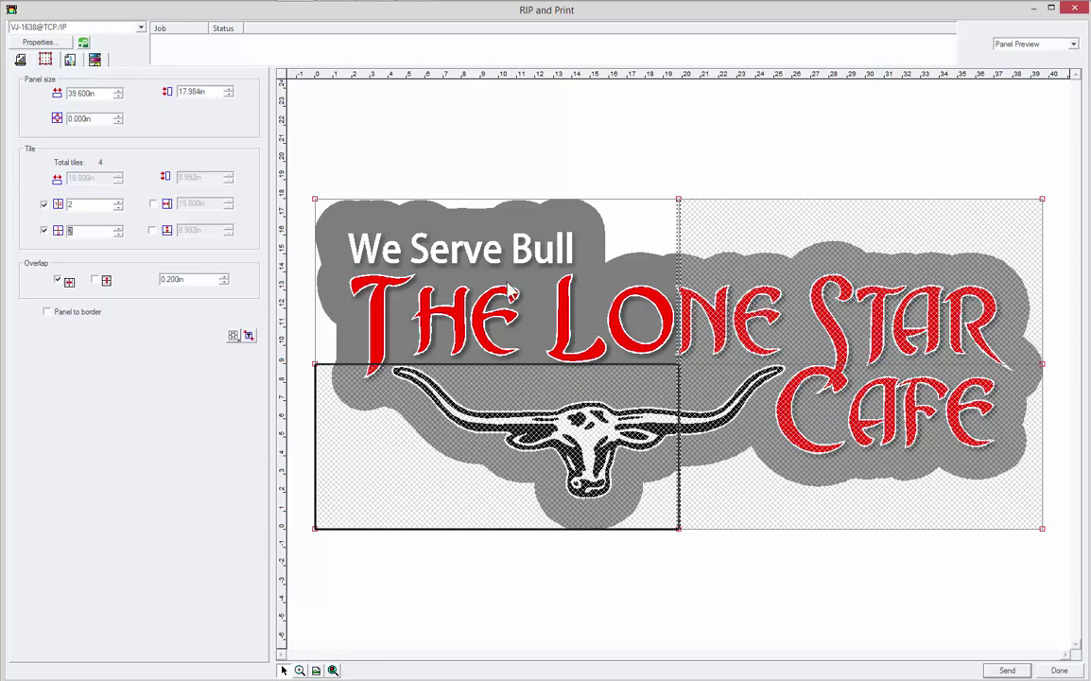
pyautogui.click(465, 378)
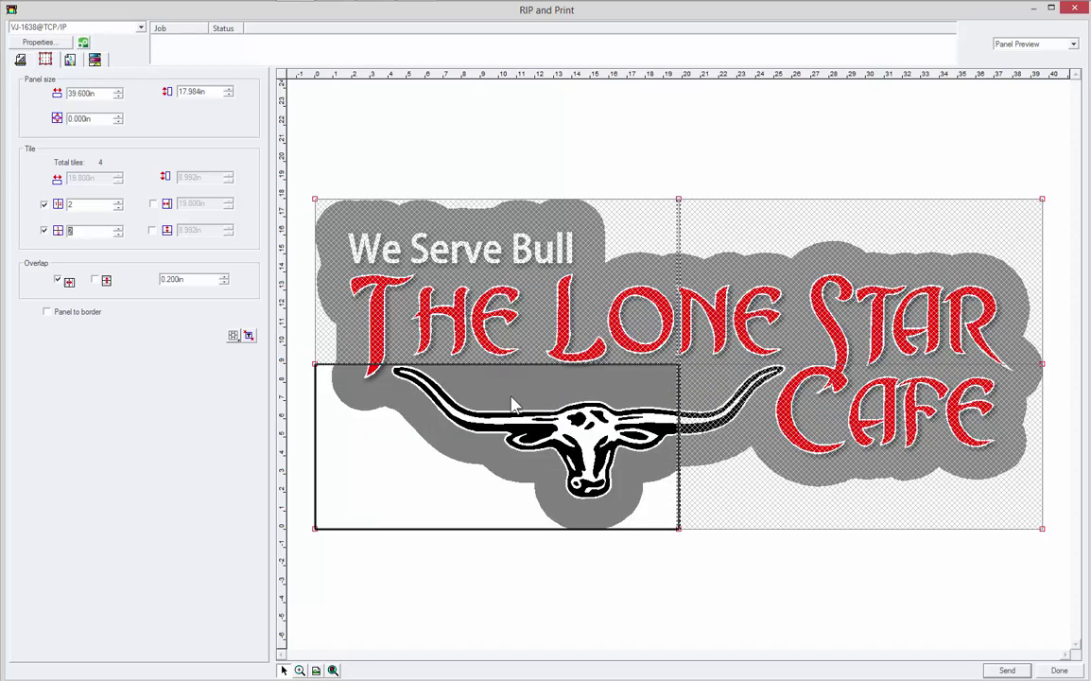
pyautogui.click(718, 351)
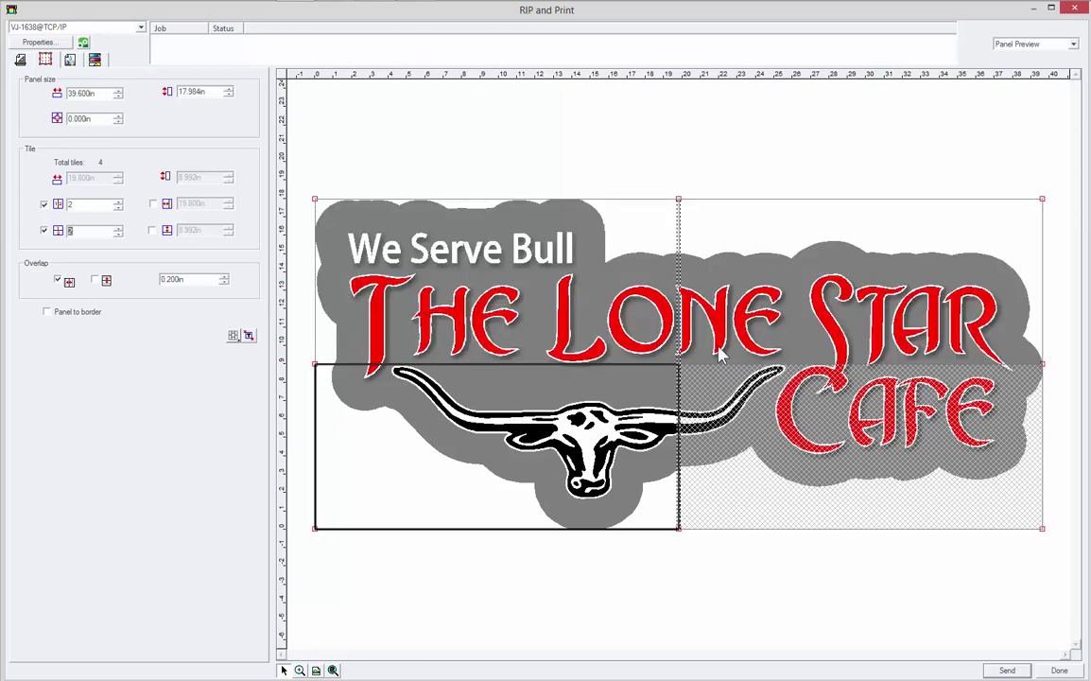
pyautogui.click(716, 395)
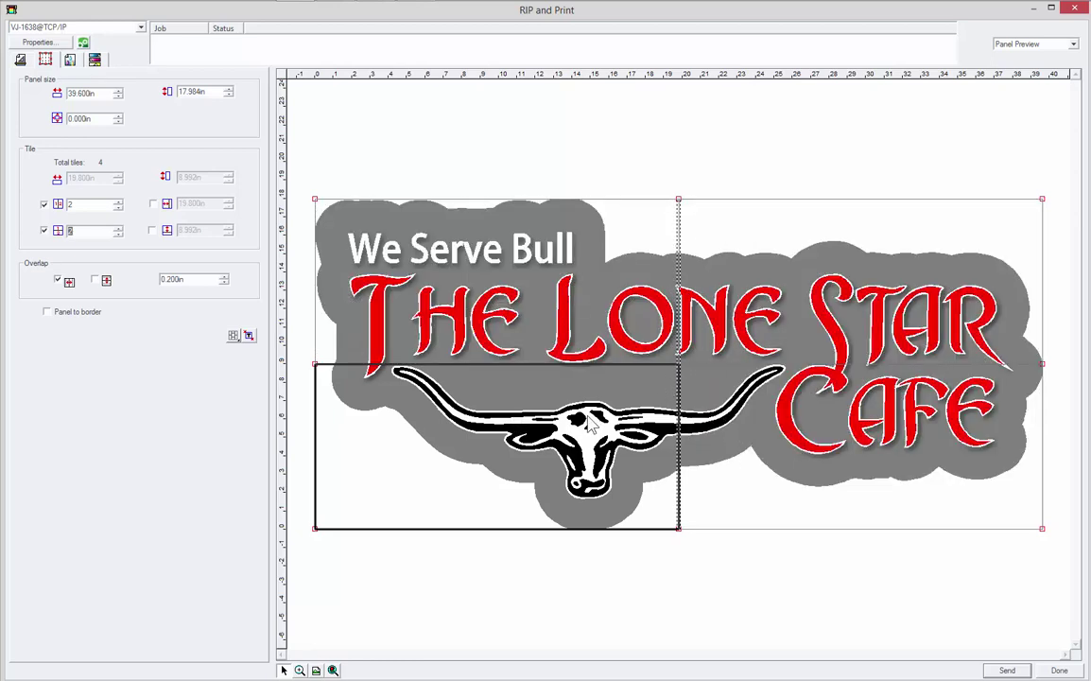
# Set the tile overlap to 0.300 in and reset the sign to a single tile
pyautogui.click(225, 276)
pyautogui.click(225, 276)
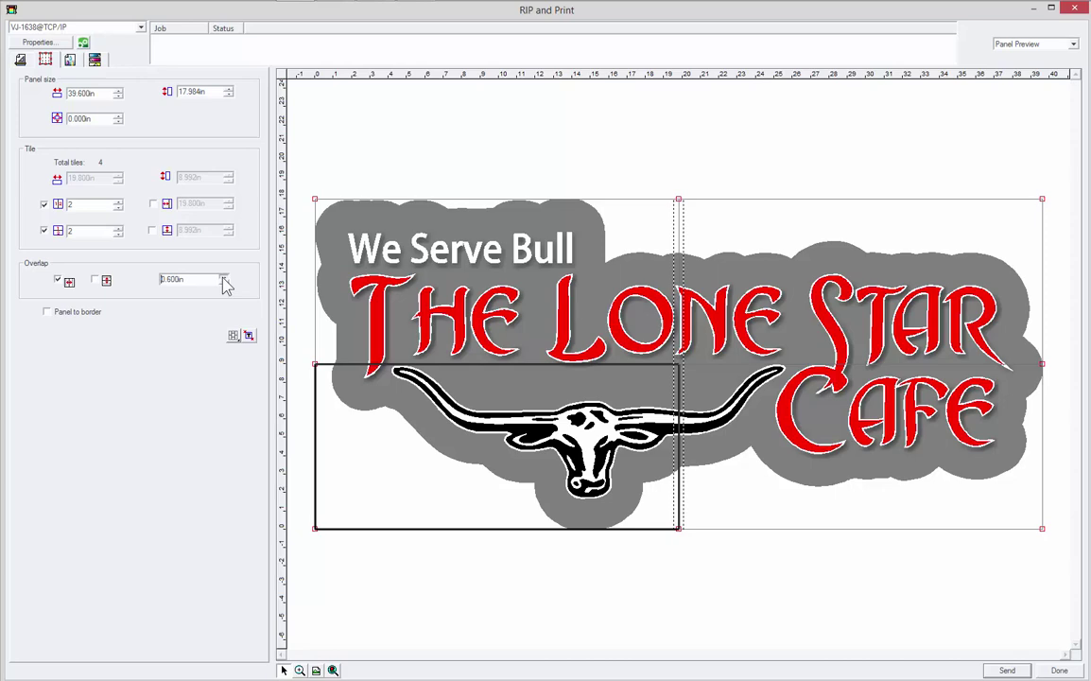
pyautogui.click(224, 283)
pyautogui.click(224, 283)
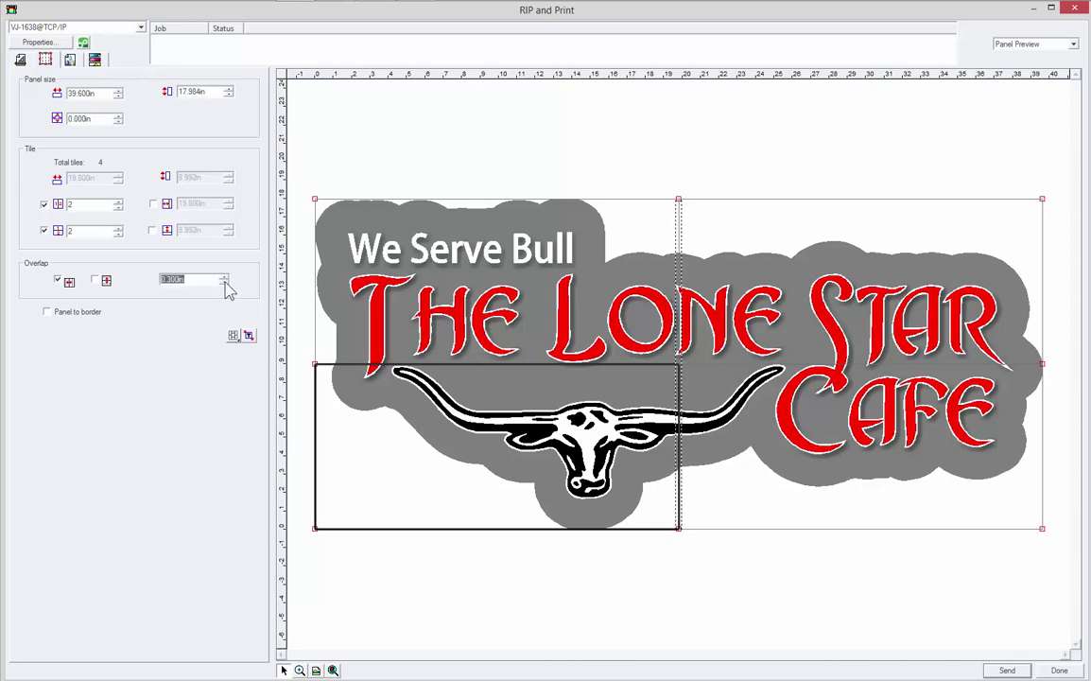
pyautogui.click(247, 335)
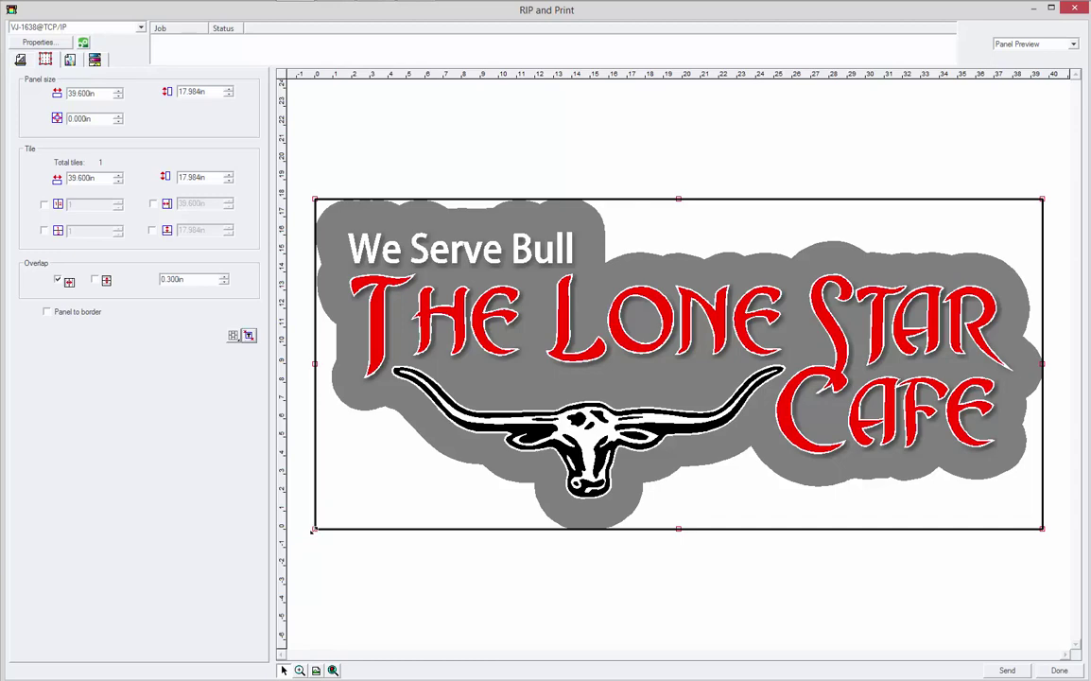
pyautogui.moveTo(314, 530); pyautogui.dragTo(744, 435)
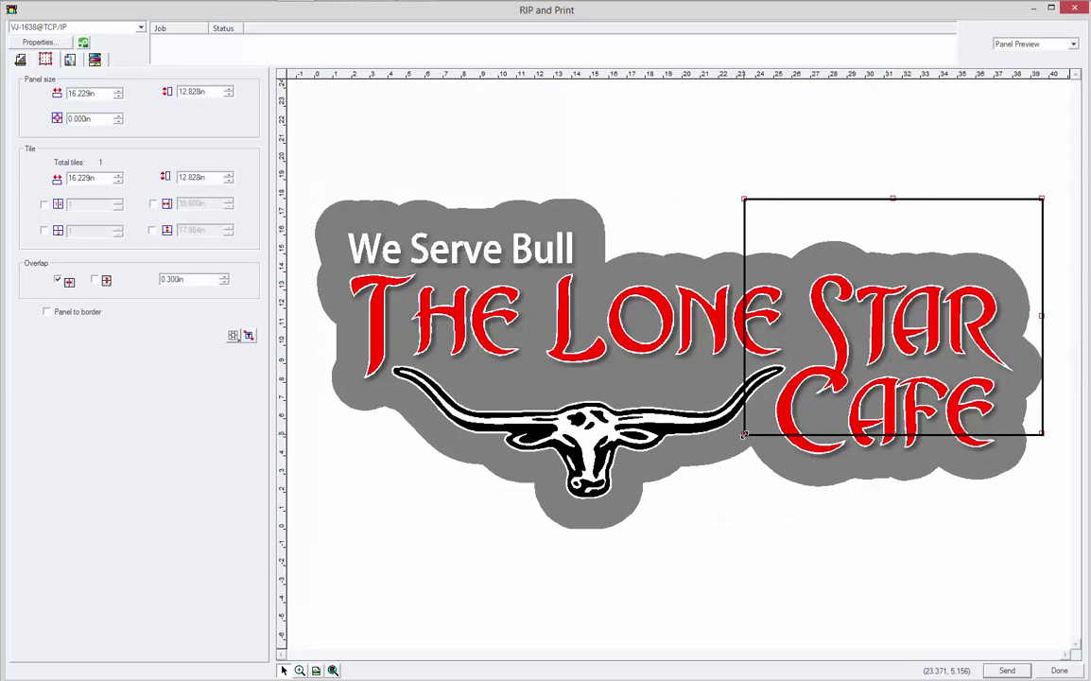
pyautogui.moveTo(1042, 198); pyautogui.dragTo(813, 360)
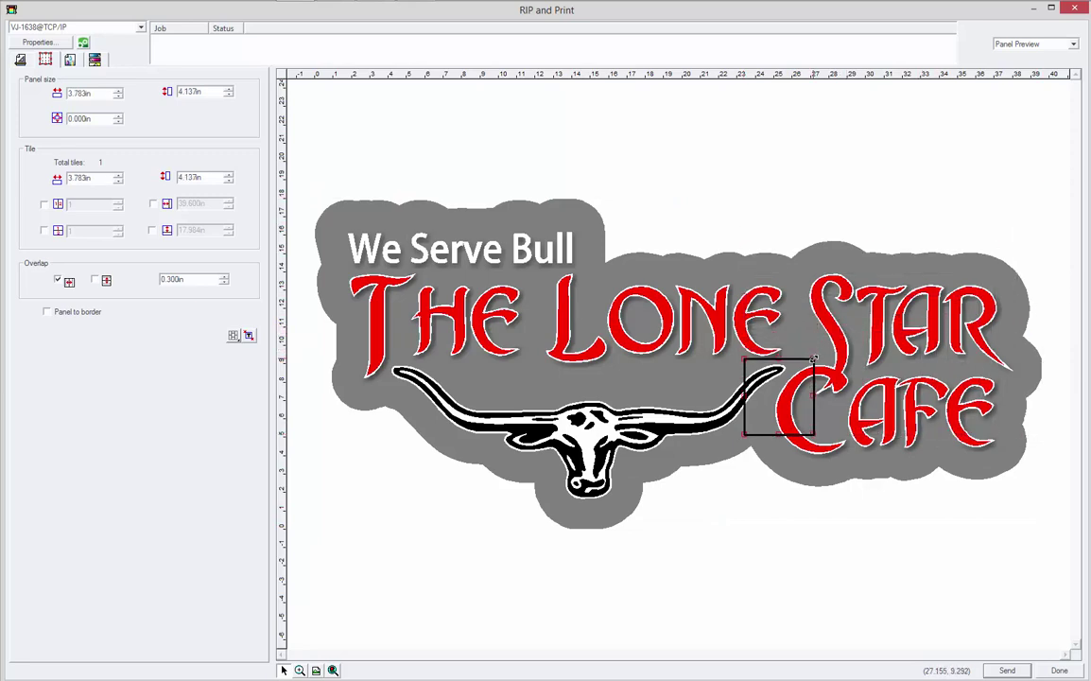
pyautogui.click(21, 59)
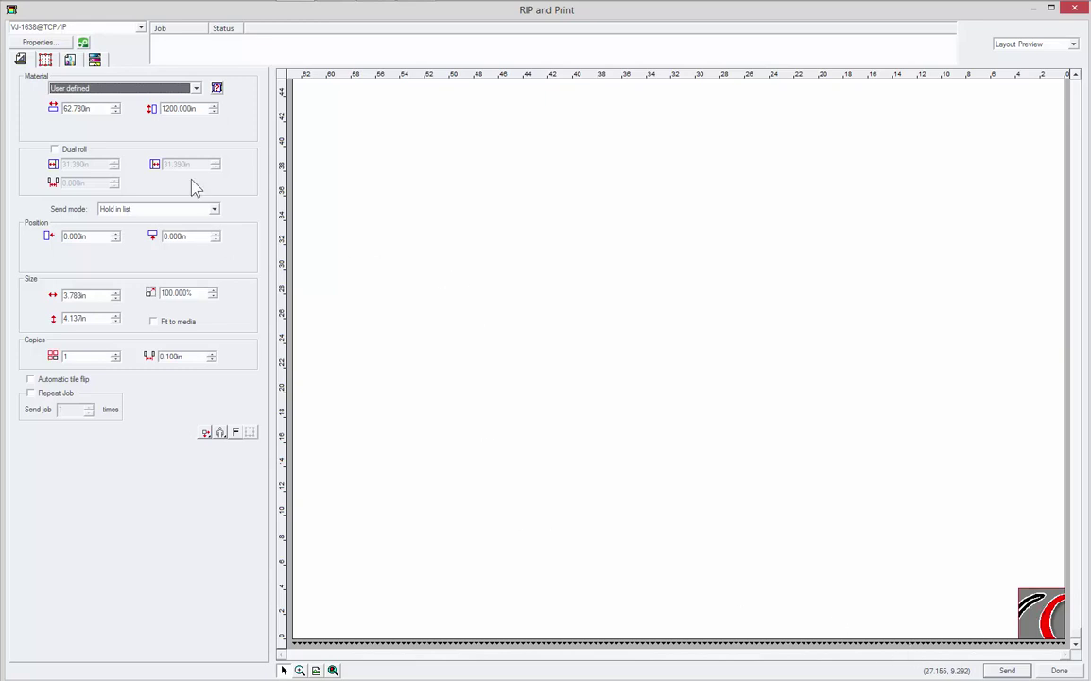
pyautogui.click(44, 59)
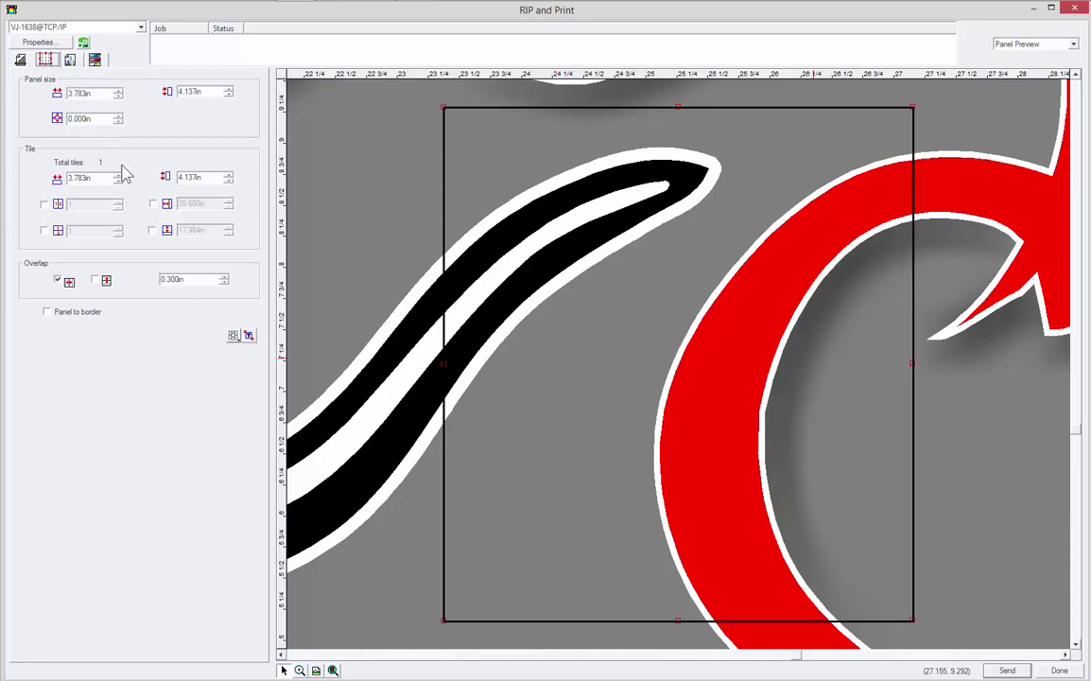
pyautogui.click(249, 335)
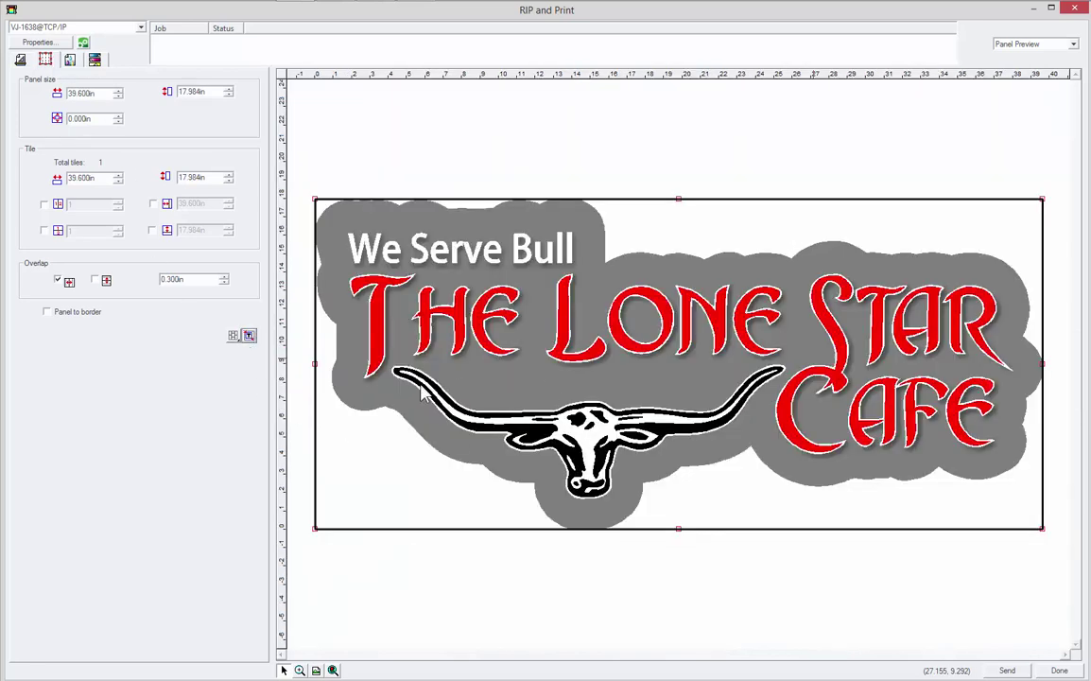
# In the output settings, change the colour option to Use color correction
pyautogui.click(70, 60)
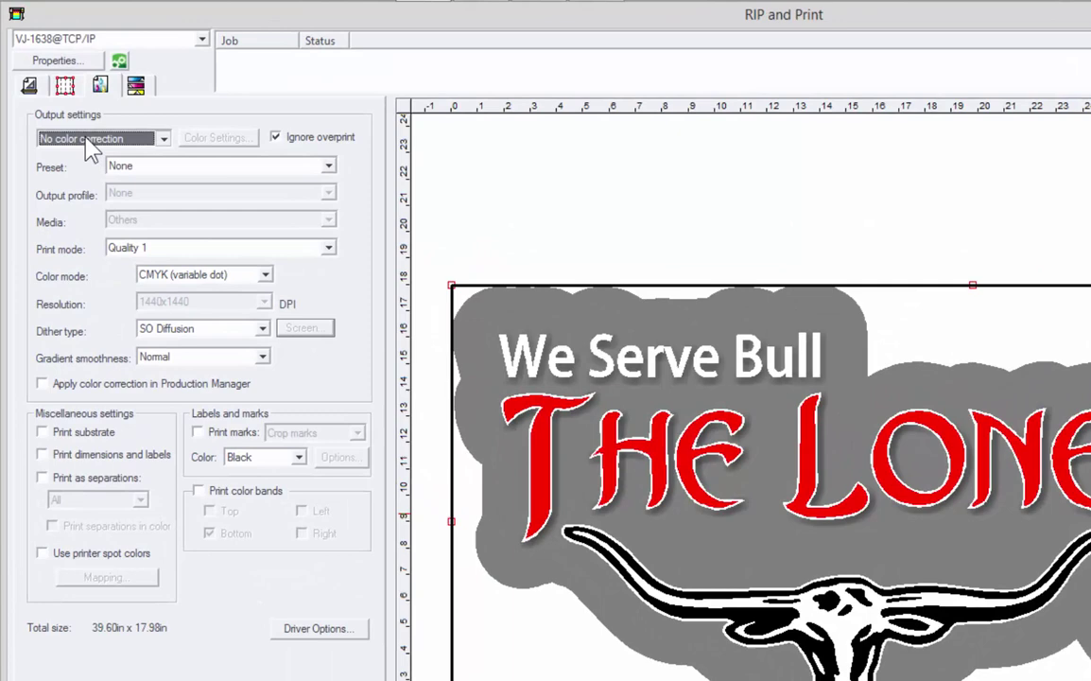
pyautogui.click(88, 142)
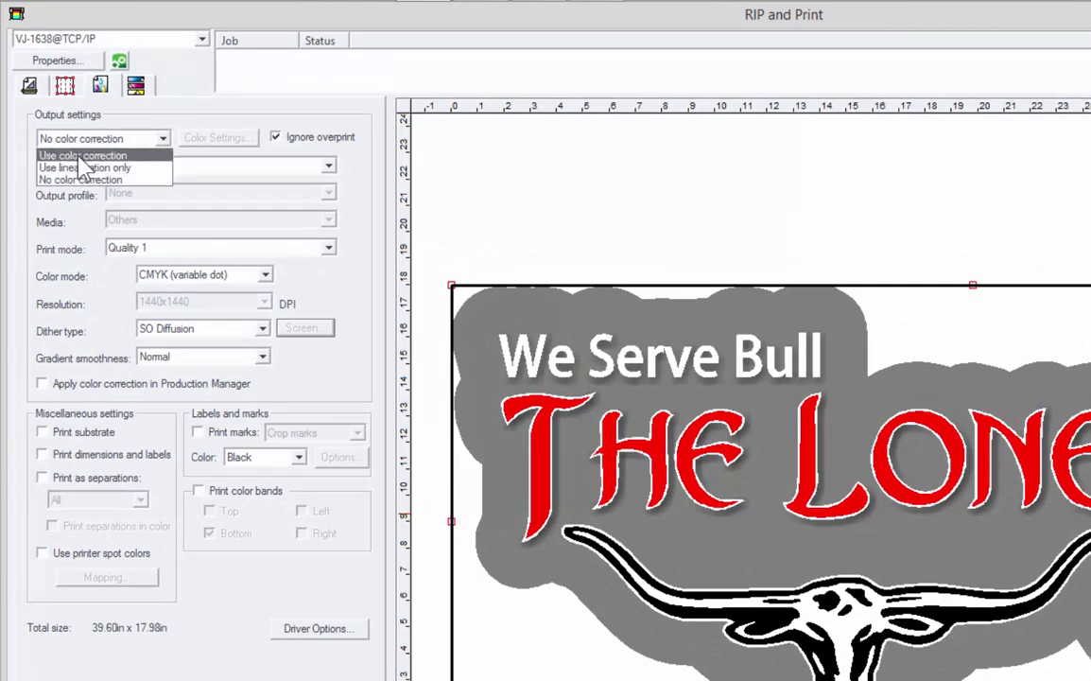
pyautogui.click(168, 98)
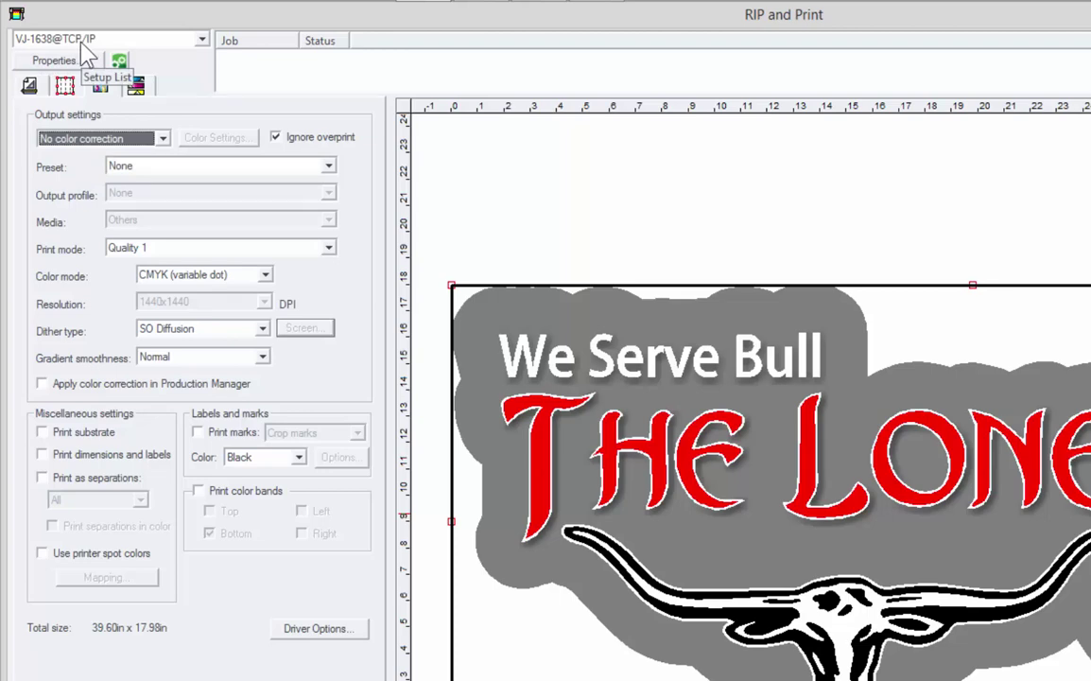
pyautogui.click(106, 138)
pyautogui.click(83, 148)
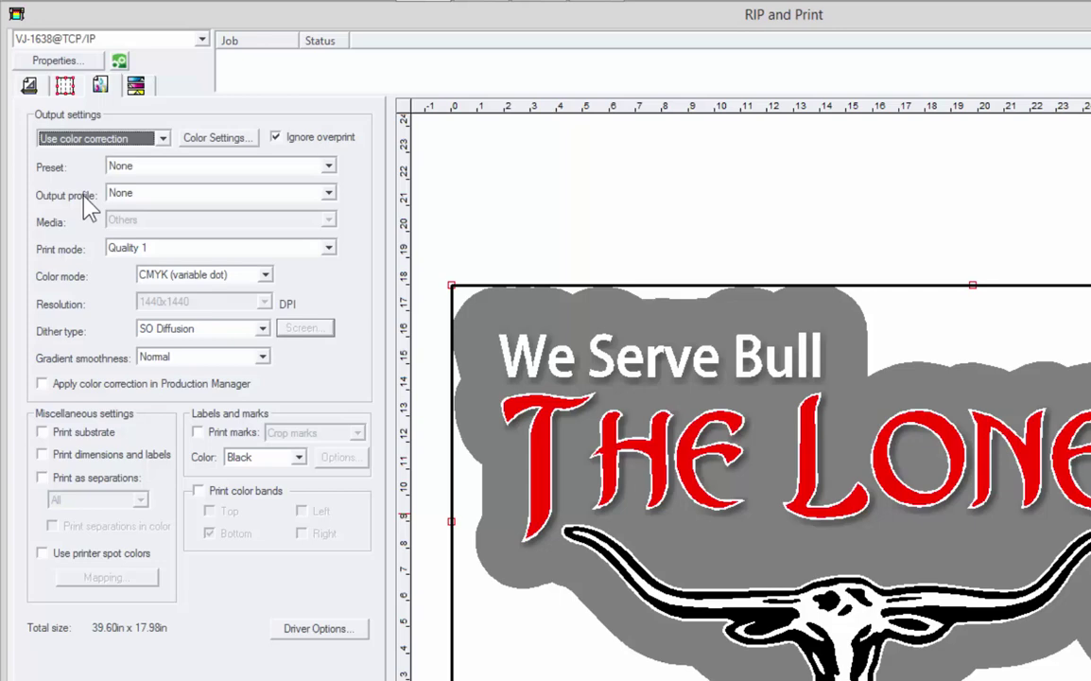
# Keep the output profile at None and the print mode at Quality 1
pyautogui.click(142, 194)
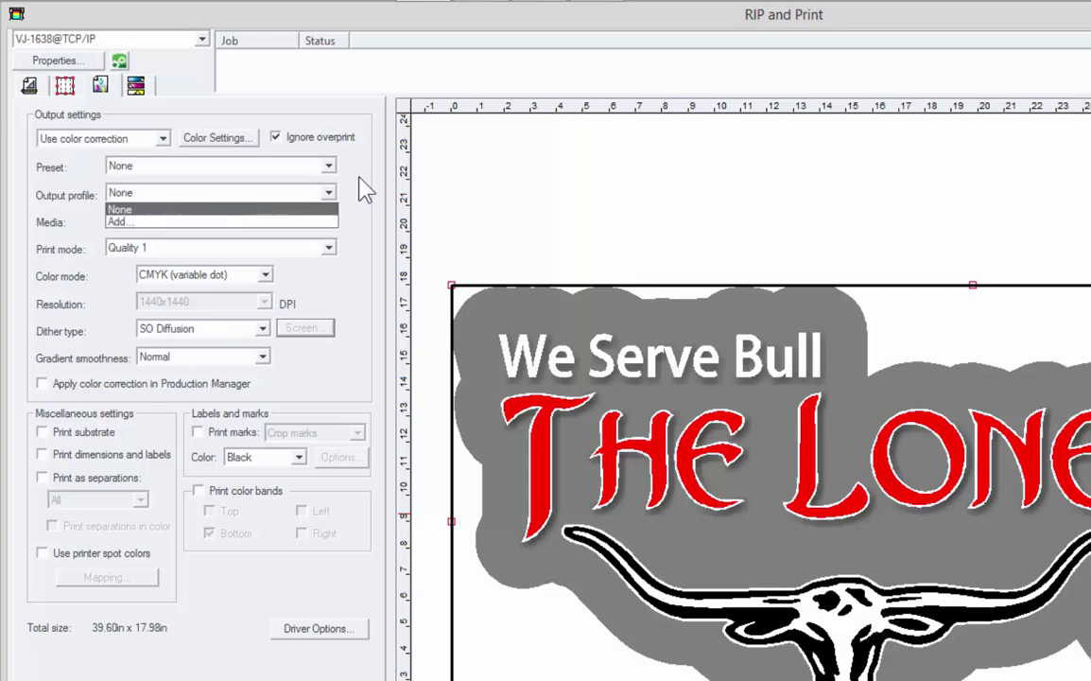
pyautogui.click(328, 189)
pyautogui.click(173, 248)
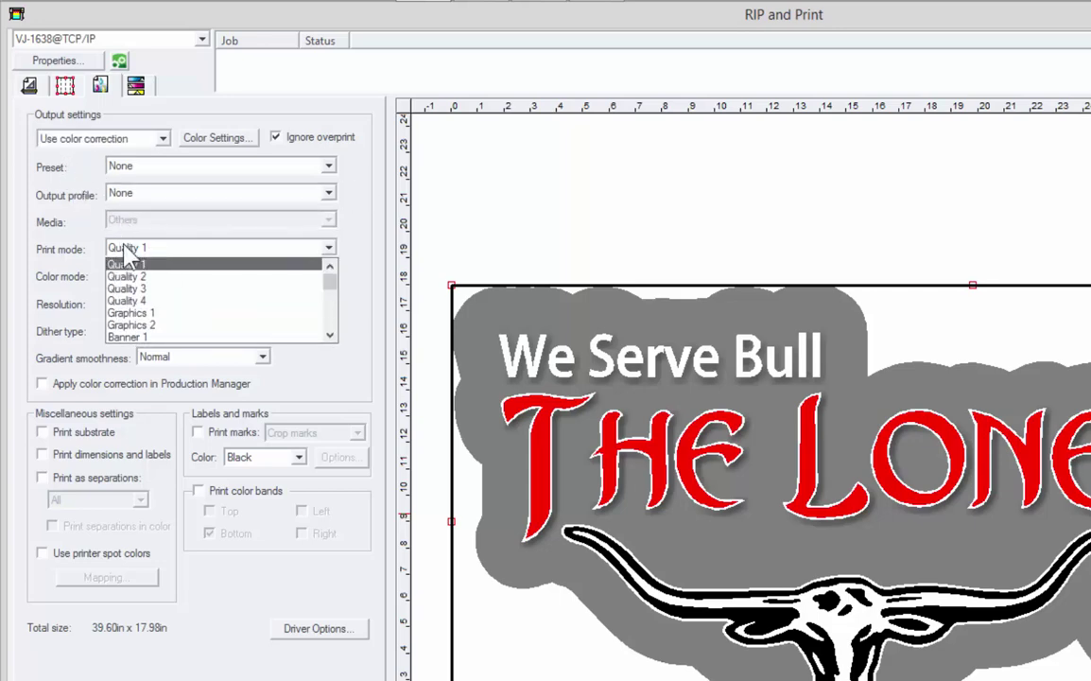
pyautogui.moveTo(336, 294)
pyautogui.mouseDown()
pyautogui.moveTo(339, 340)
pyautogui.moveTo(329, 272)
pyautogui.mouseUp()
pyautogui.click(328, 246)
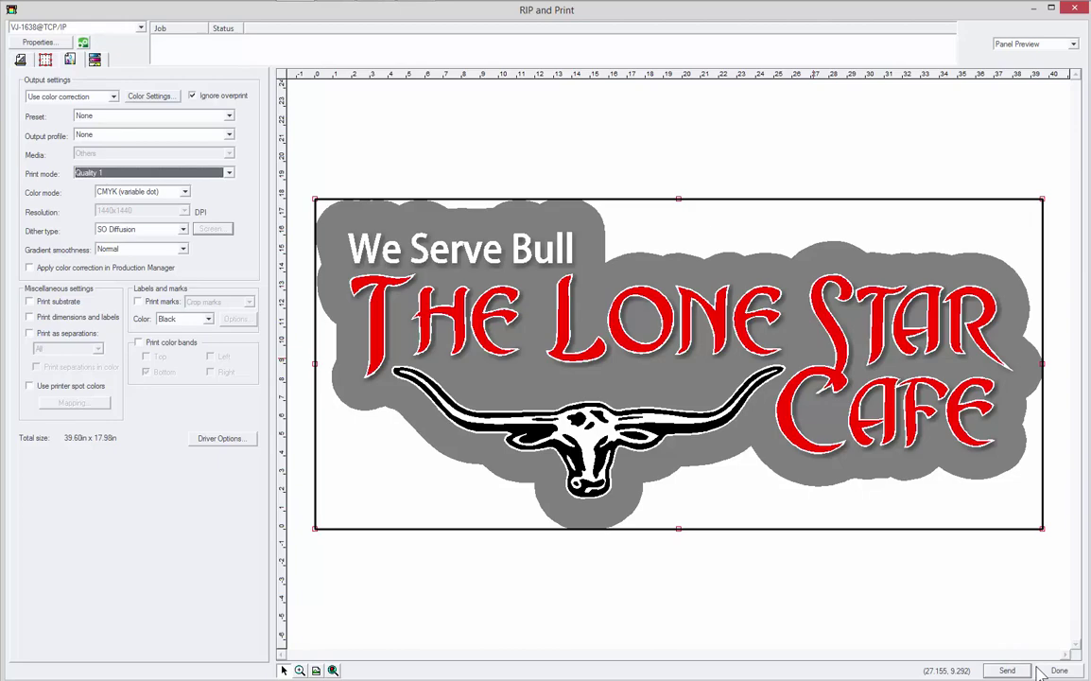
# Close RIP and Print with Done and show the Cloud page beside the Lone Star Cafe design
pyautogui.click(1057, 670)
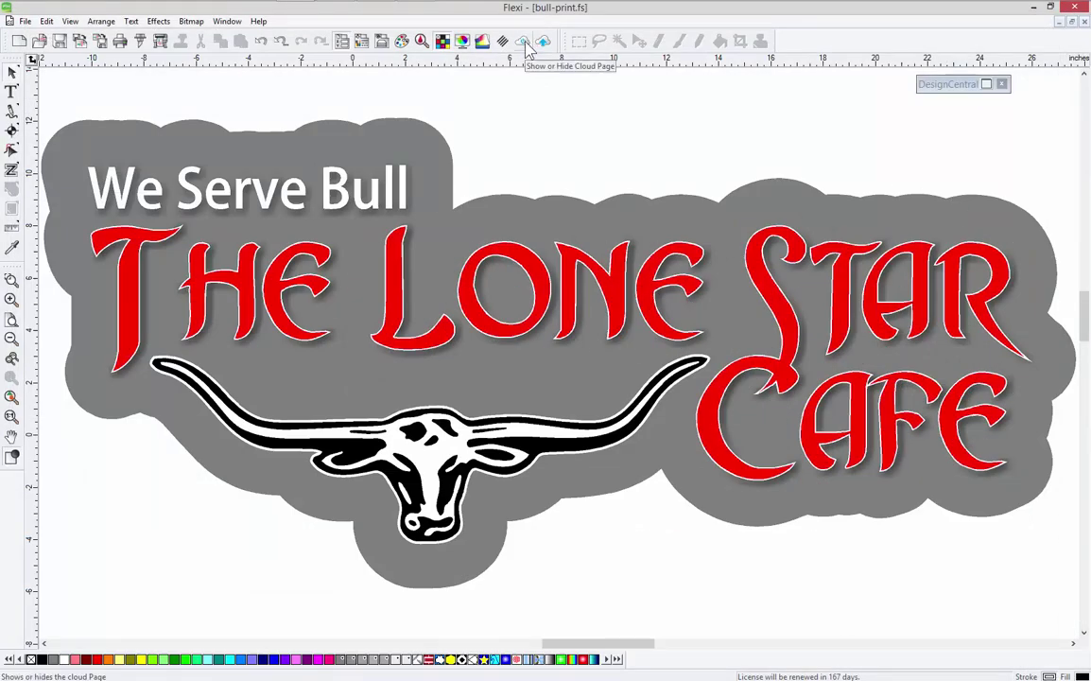
pyautogui.click(527, 45)
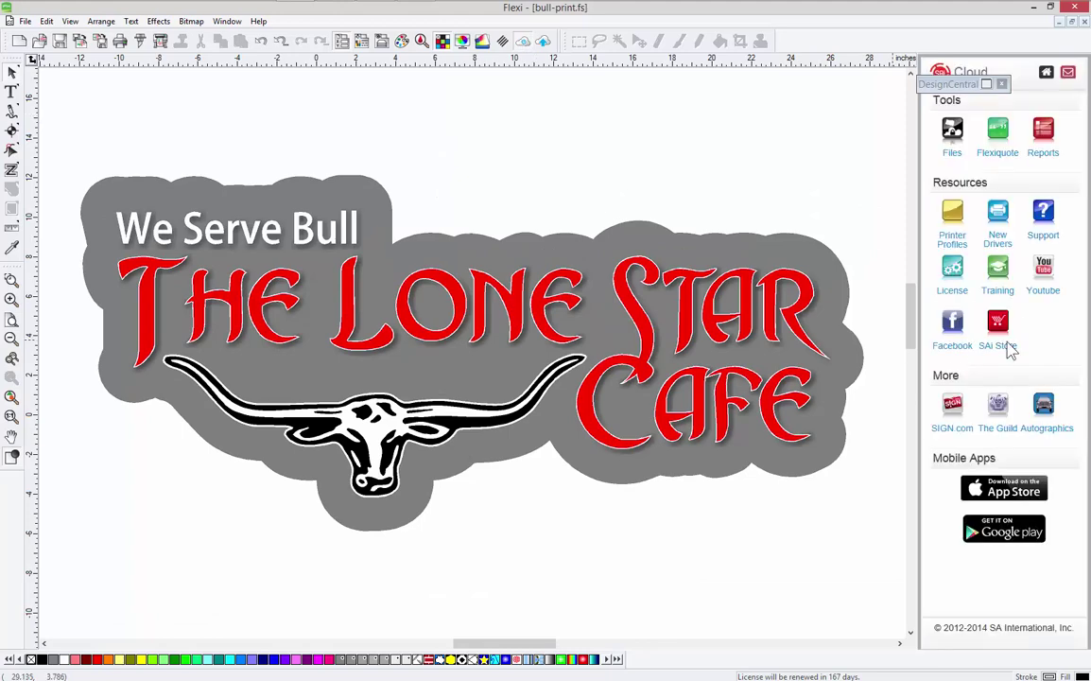
pyautogui.moveTo(946, 84); pyautogui.dragTo(806, 88)
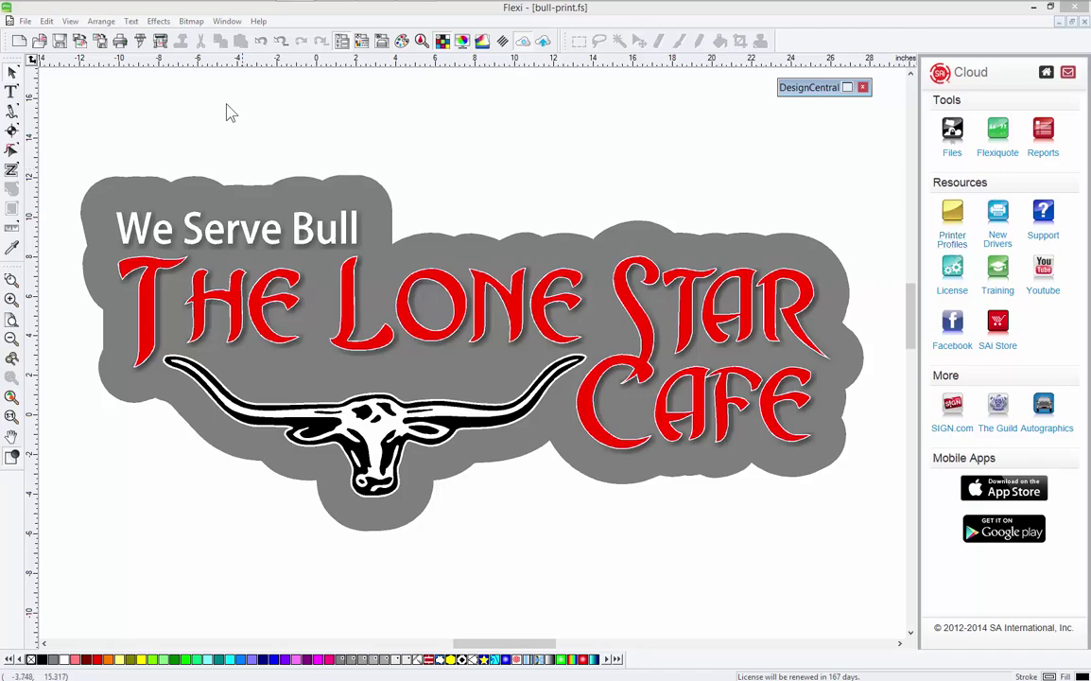
pyautogui.click(142, 40)
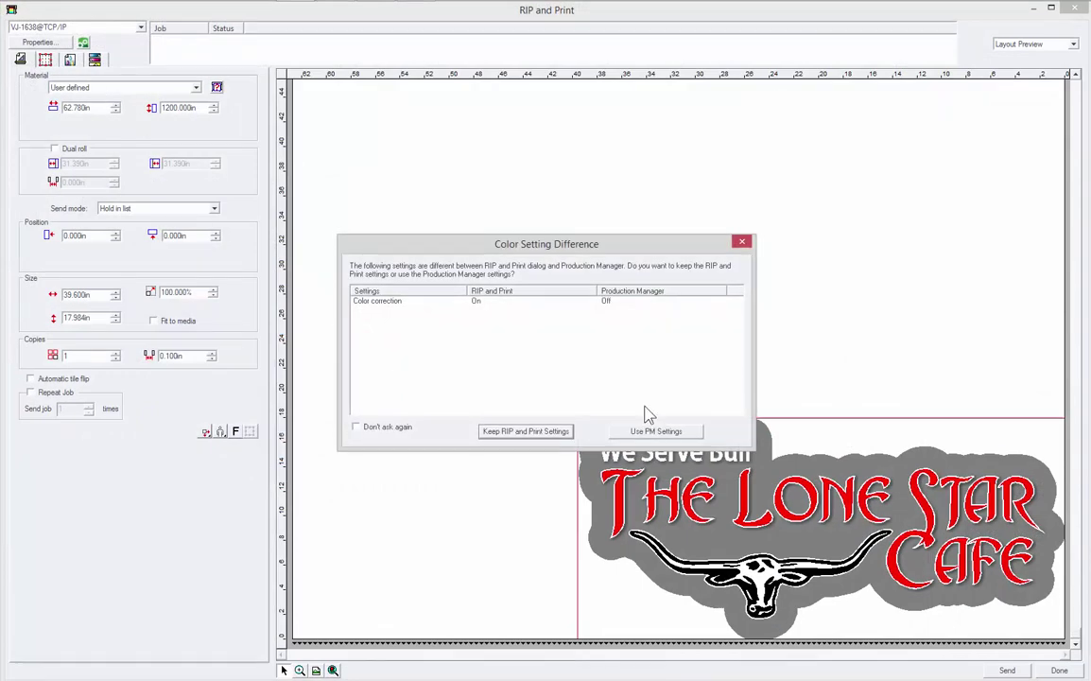
pyautogui.click(742, 243)
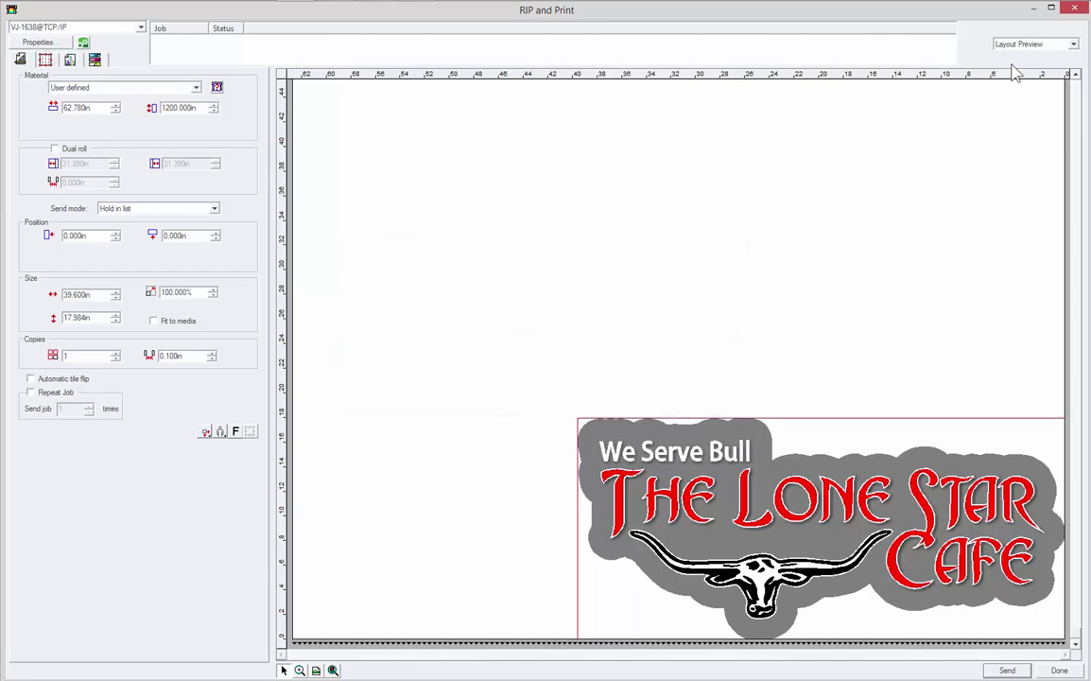
pyautogui.click(1059, 670)
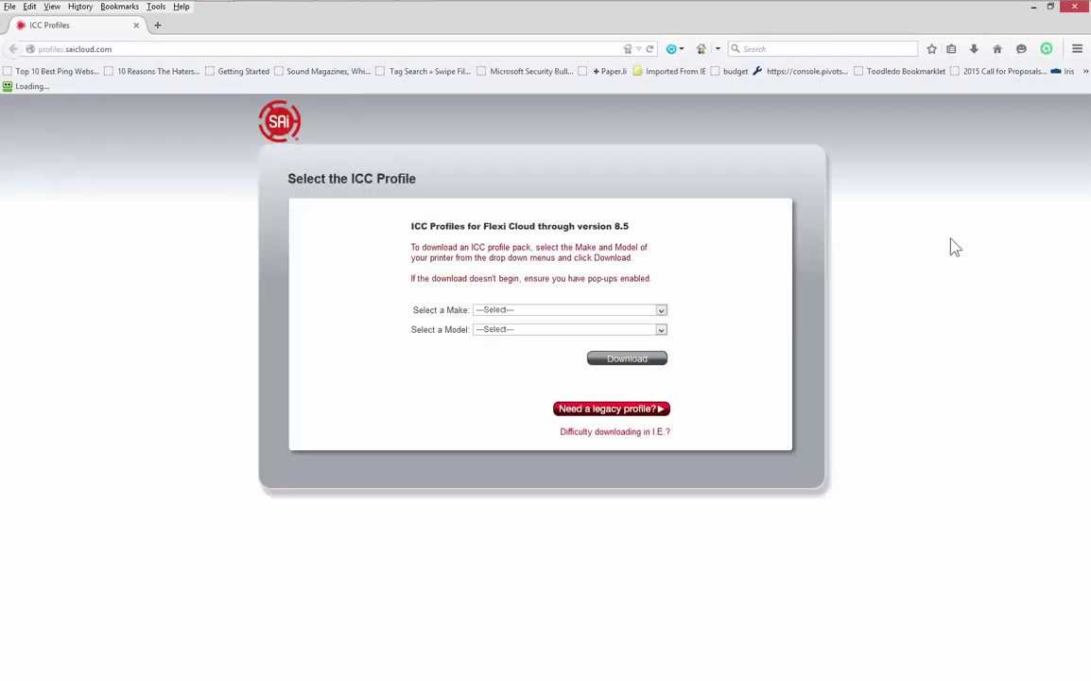
# Pick make Mutoh and model Mutoh VJ-1638, then download its ICC profile pack
pyautogui.click(591, 312)
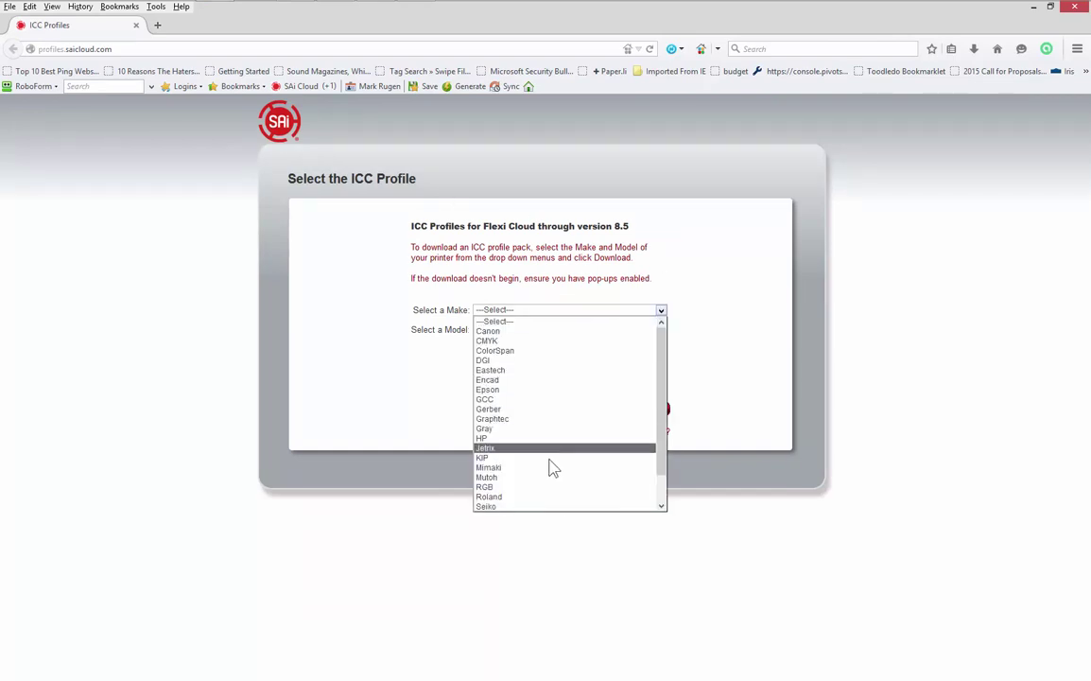
pyautogui.press('Escape')
pyautogui.write('mu')
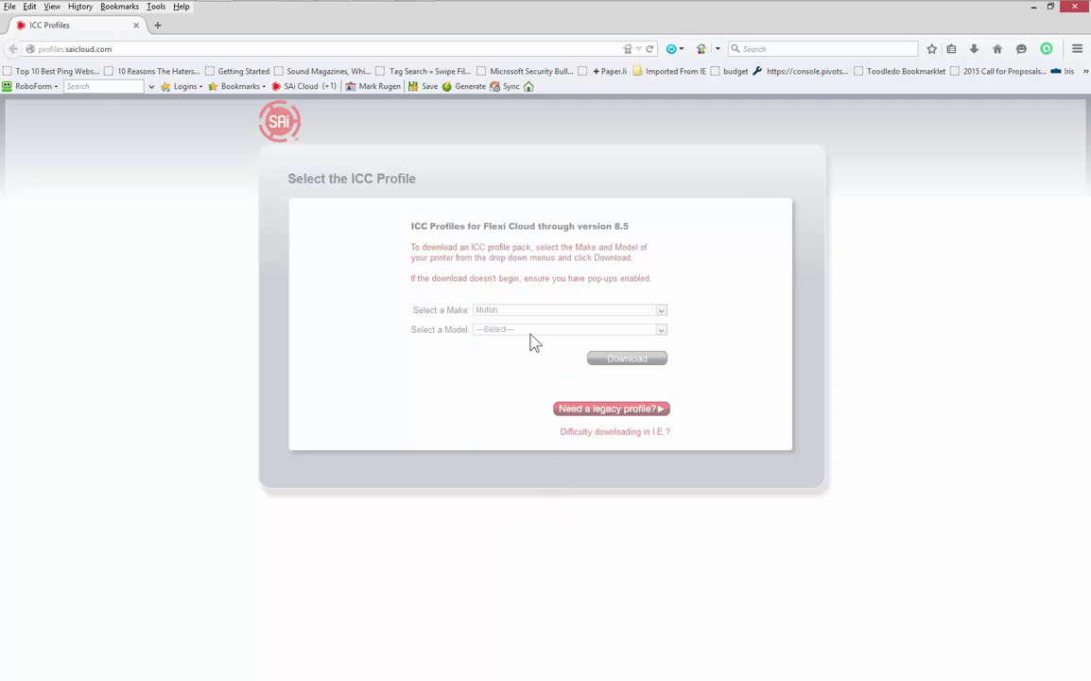
pyautogui.click(532, 330)
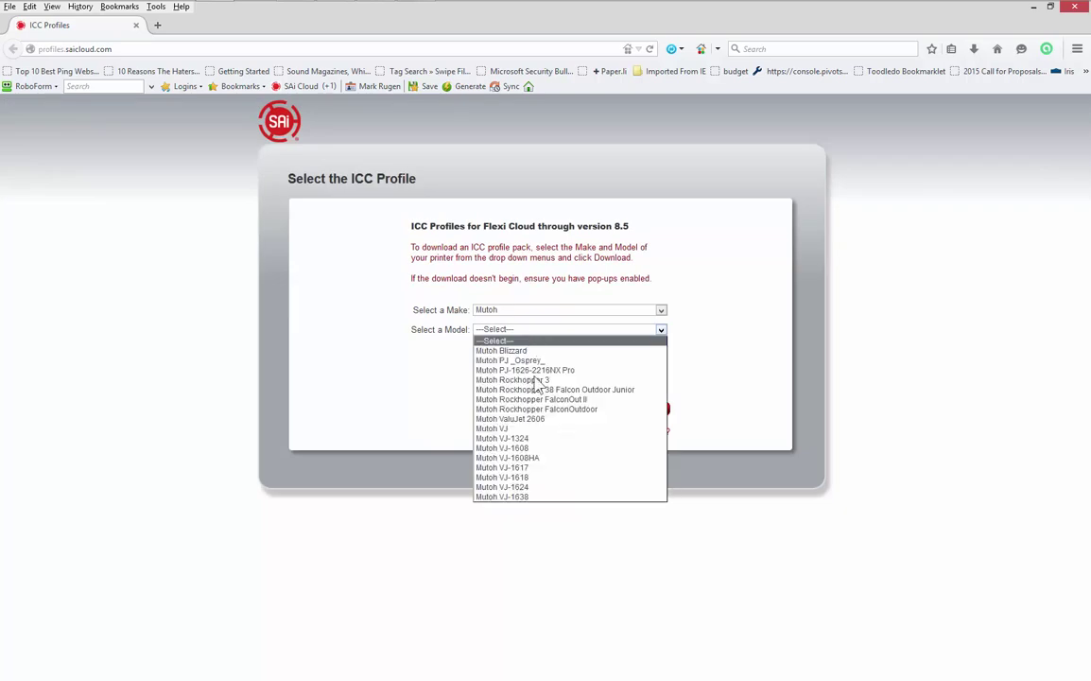
pyautogui.click(548, 497)
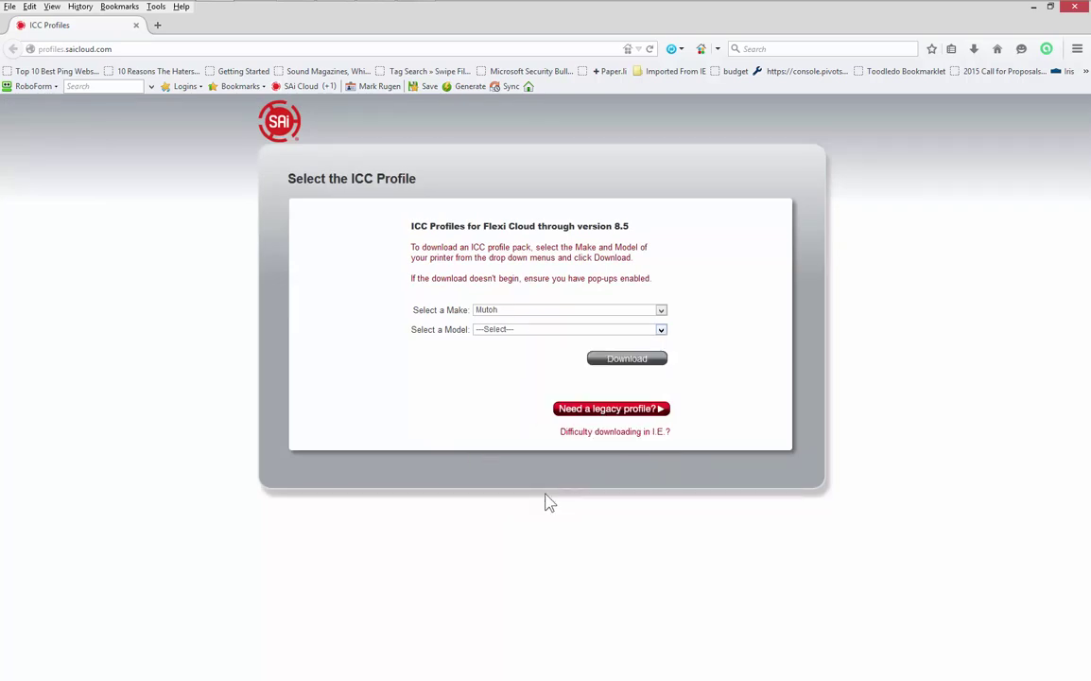
pyautogui.click(630, 367)
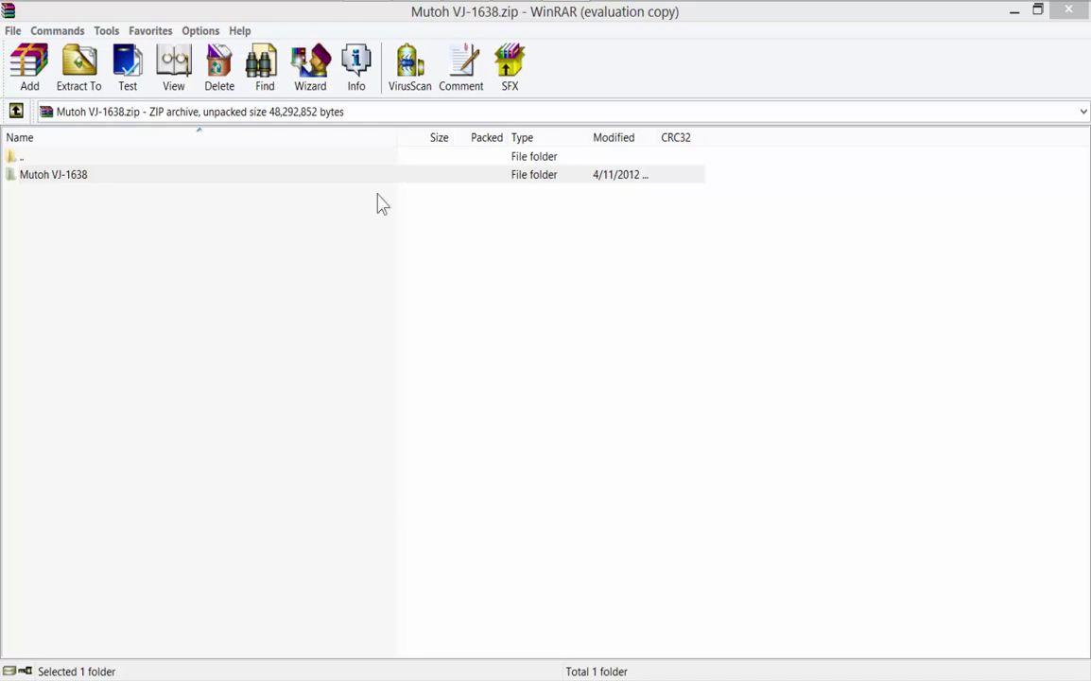
# Extract the Mutoh VJ-1638 folder to the Desktop and close WinRAR
pyautogui.click(55, 182)
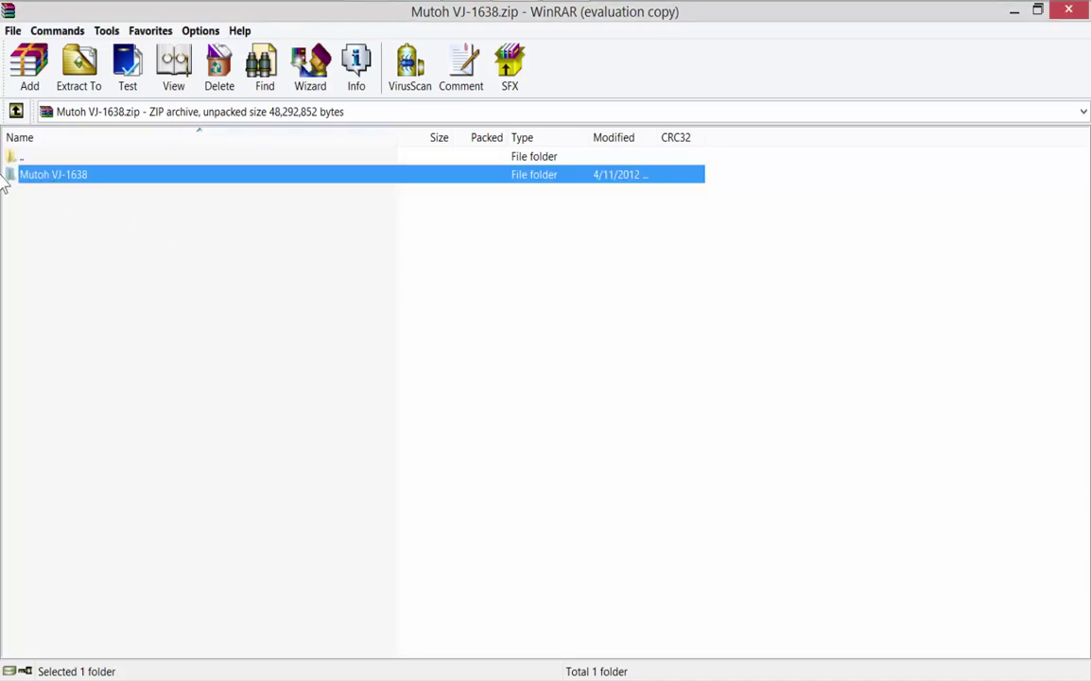
pyautogui.click(116, 203)
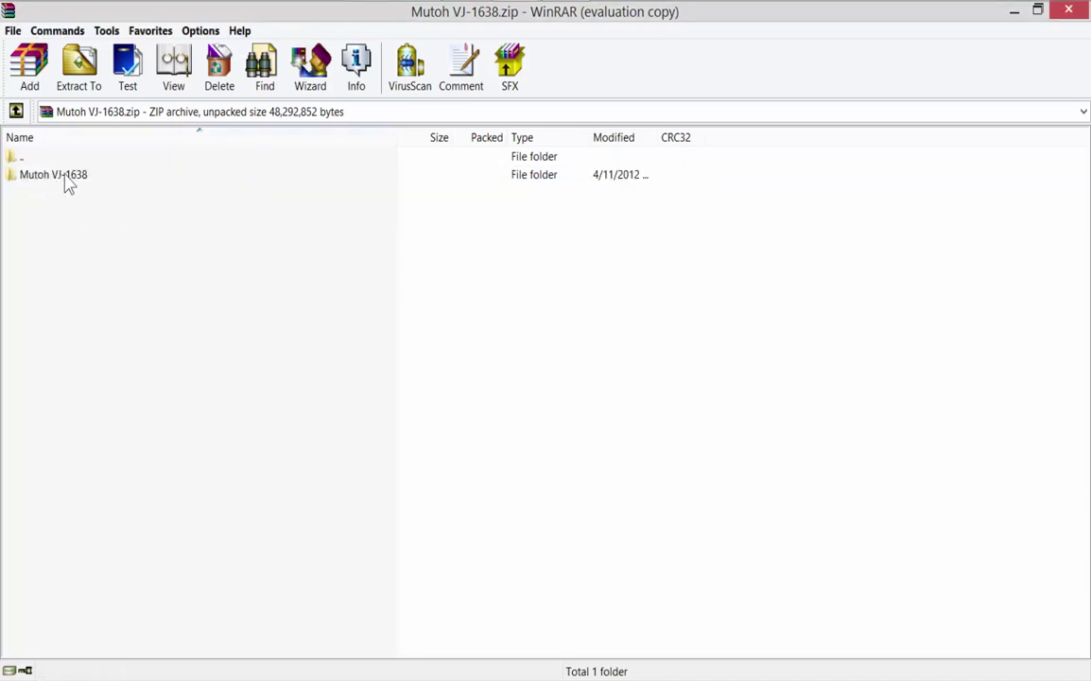
pyautogui.click(79, 74)
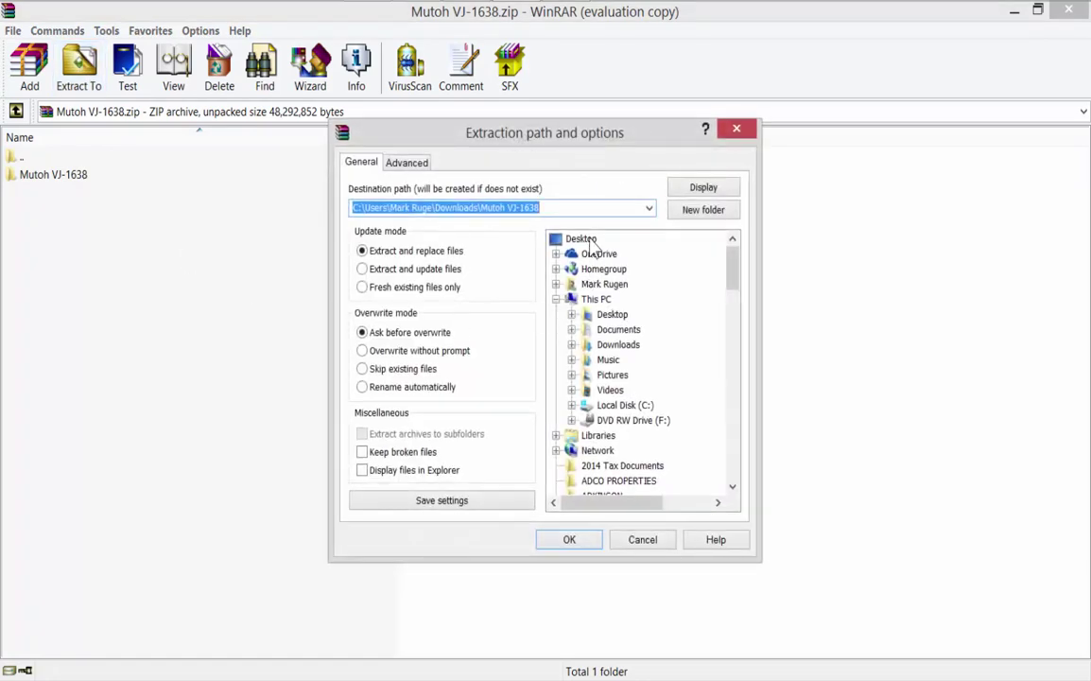
pyautogui.click(579, 238)
pyautogui.click(569, 539)
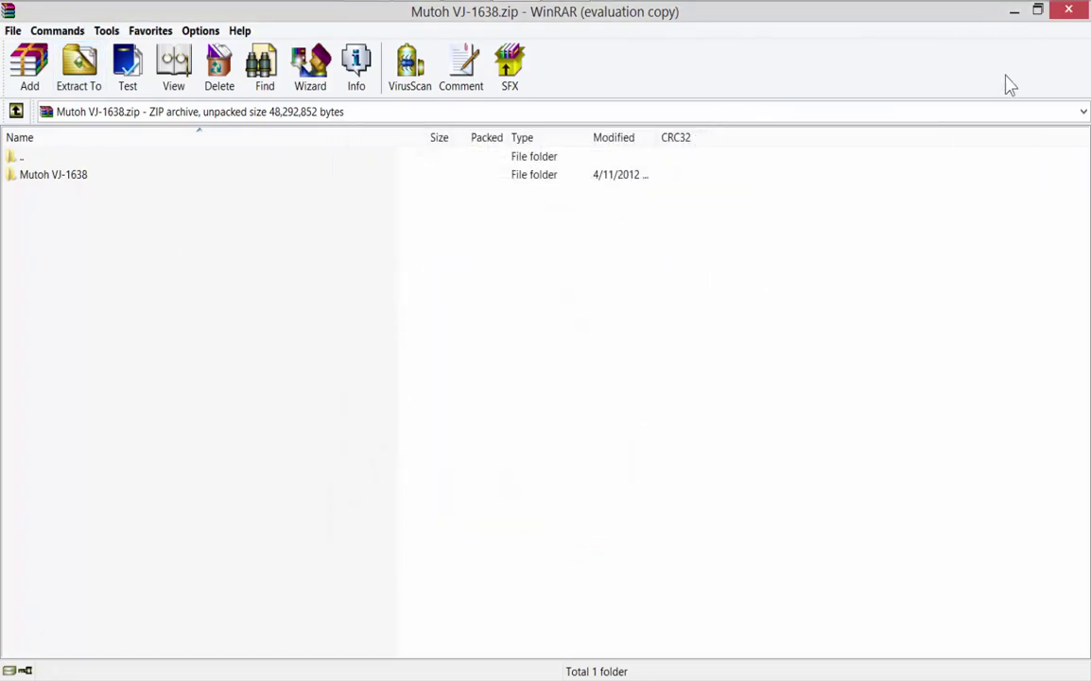
pyautogui.click(1069, 11)
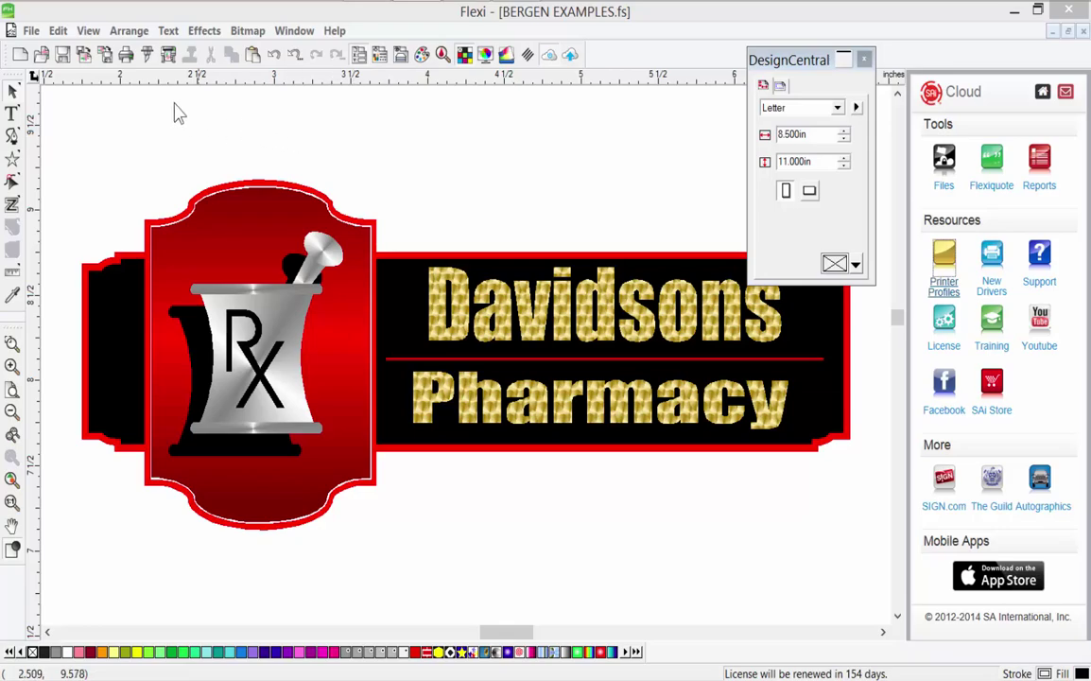
# Open the Davidsons Pharmacy job's output settings and choose Add... from the Output profile list
pyautogui.click(168, 54)
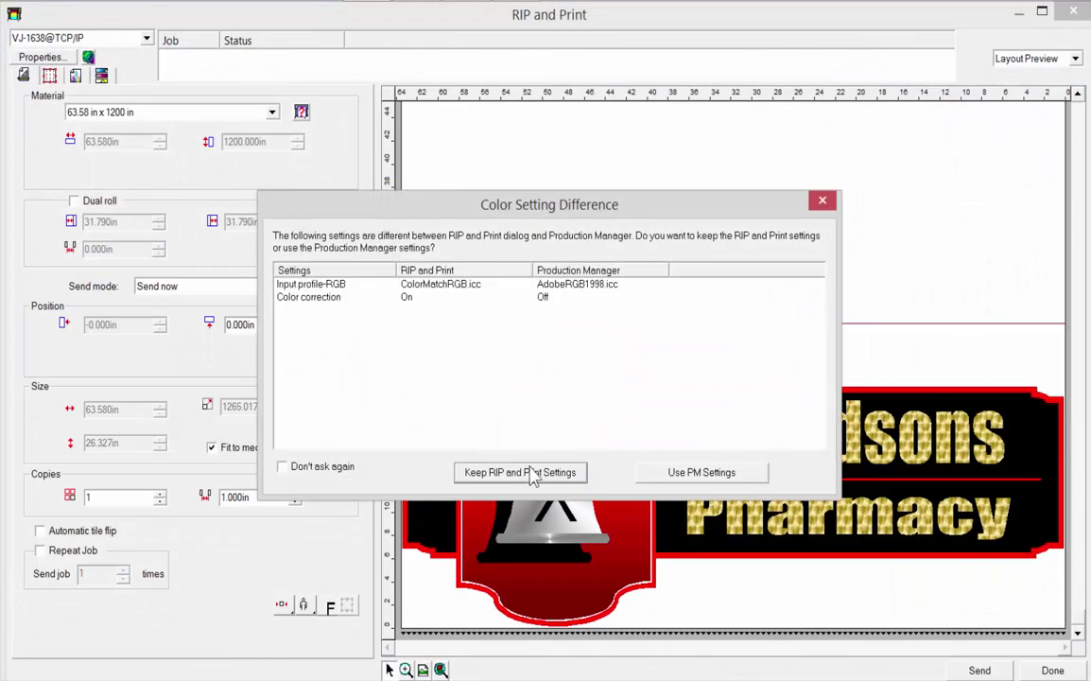
pyautogui.click(526, 473)
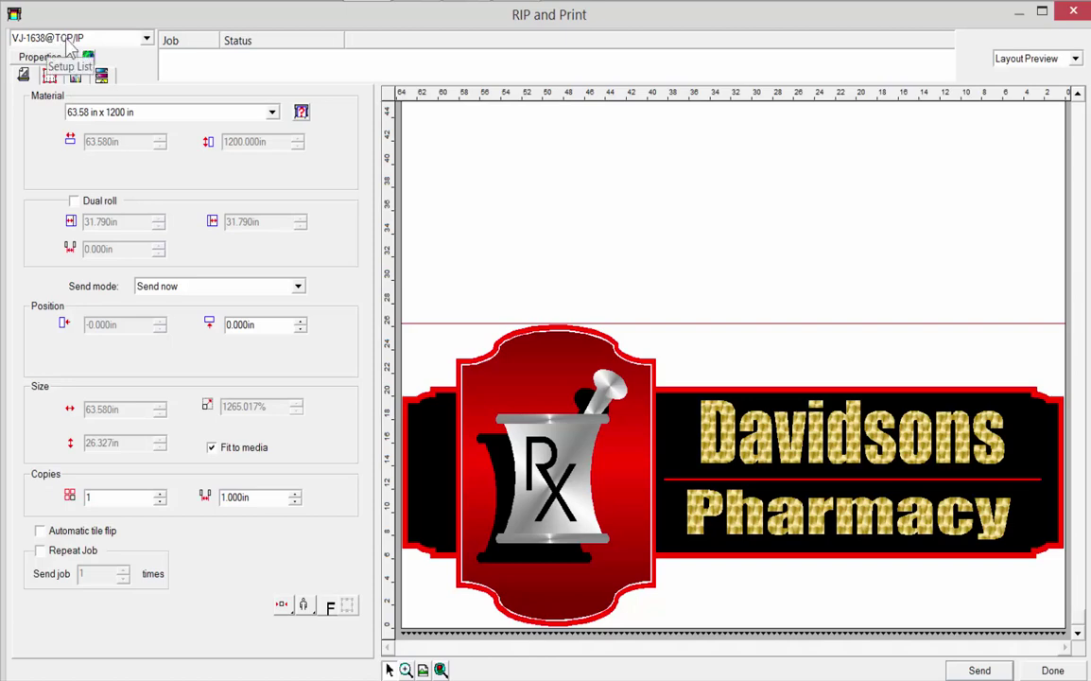
pyautogui.click(77, 78)
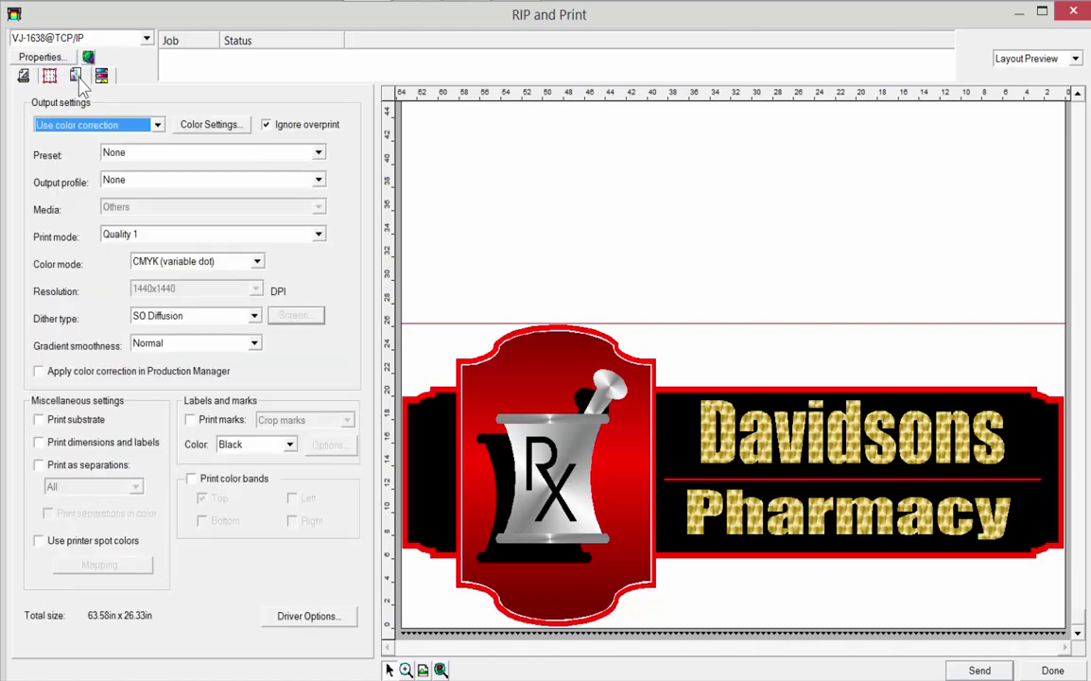
pyautogui.click(134, 186)
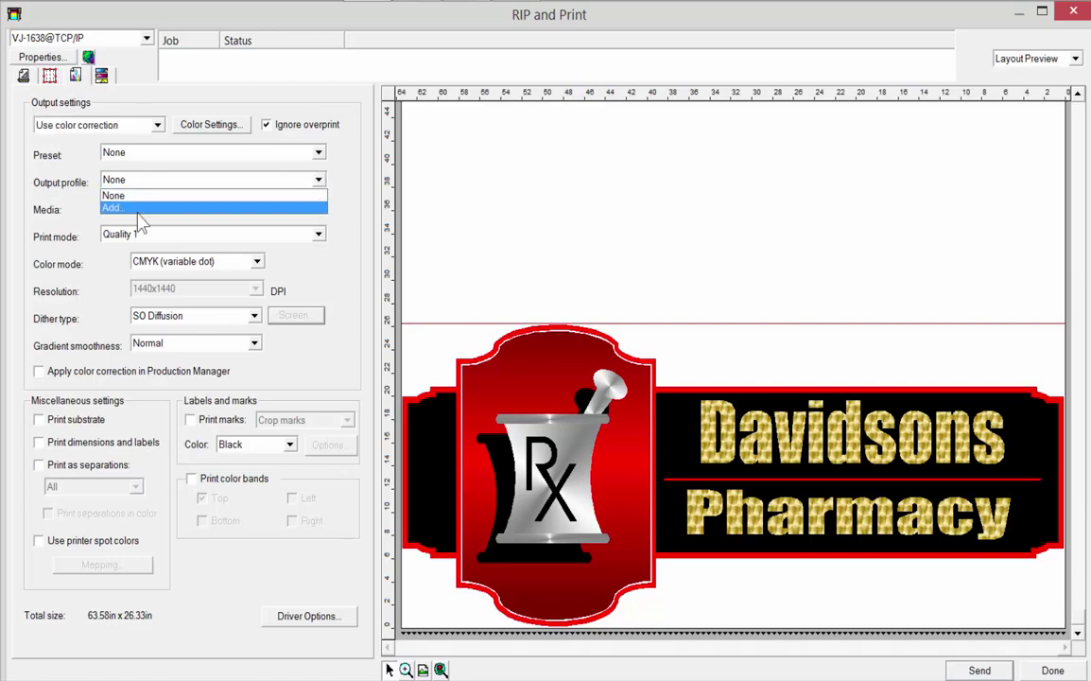
pyautogui.click(111, 208)
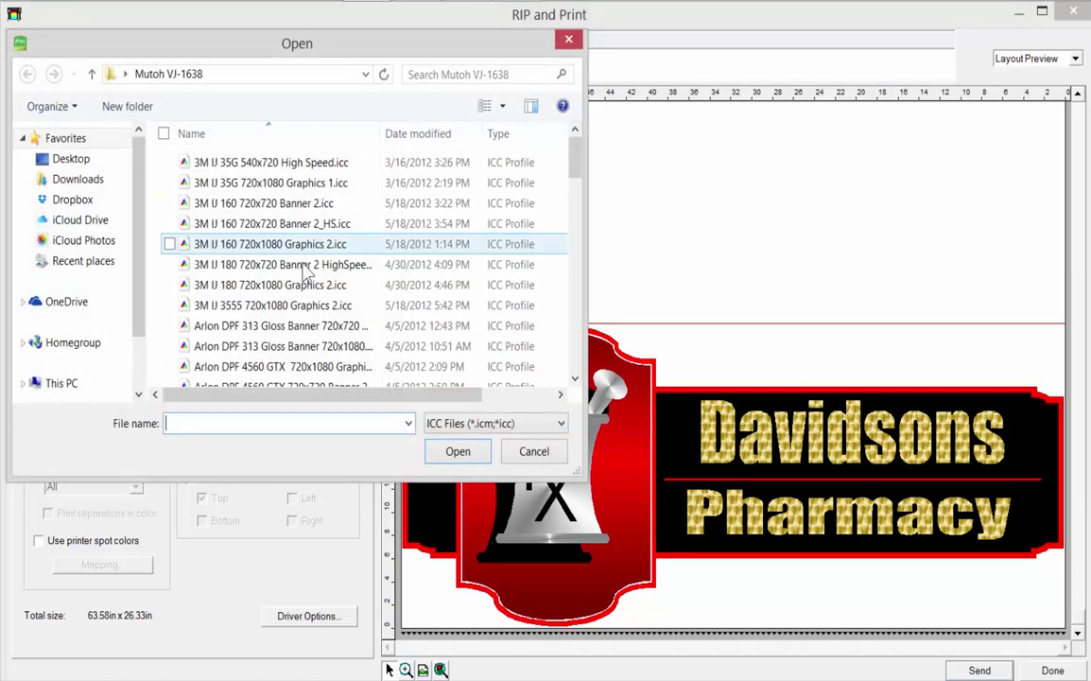
# Browse to Desktop > Mutoh VJ-1638 and select all its .icc profiles
pyautogui.click(91, 74)
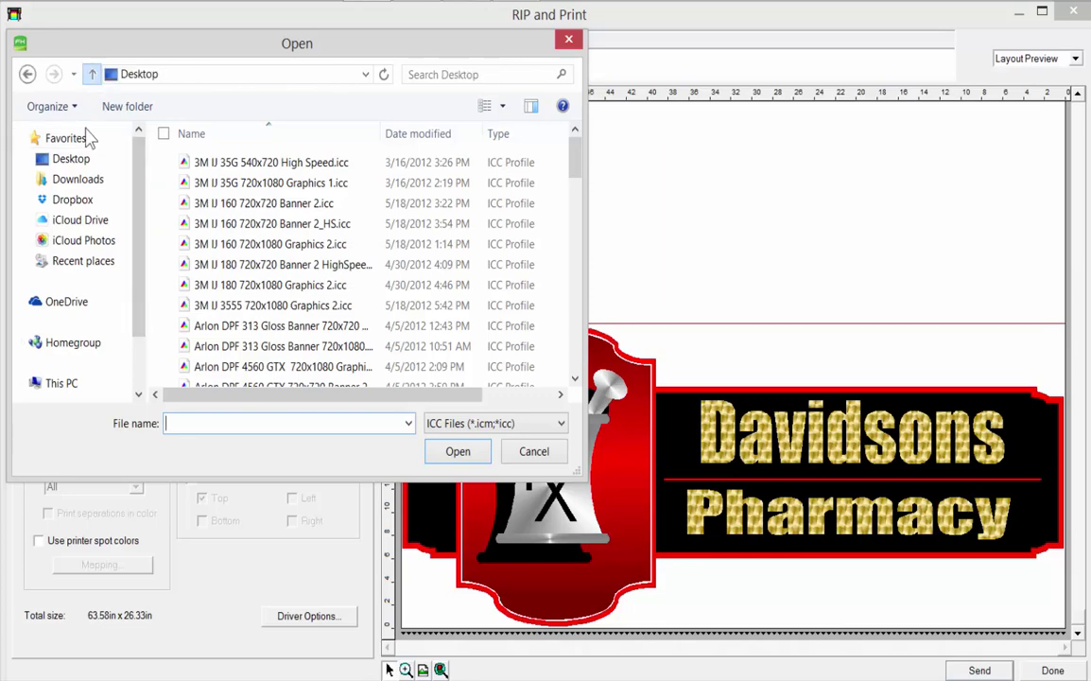
pyautogui.click(72, 160)
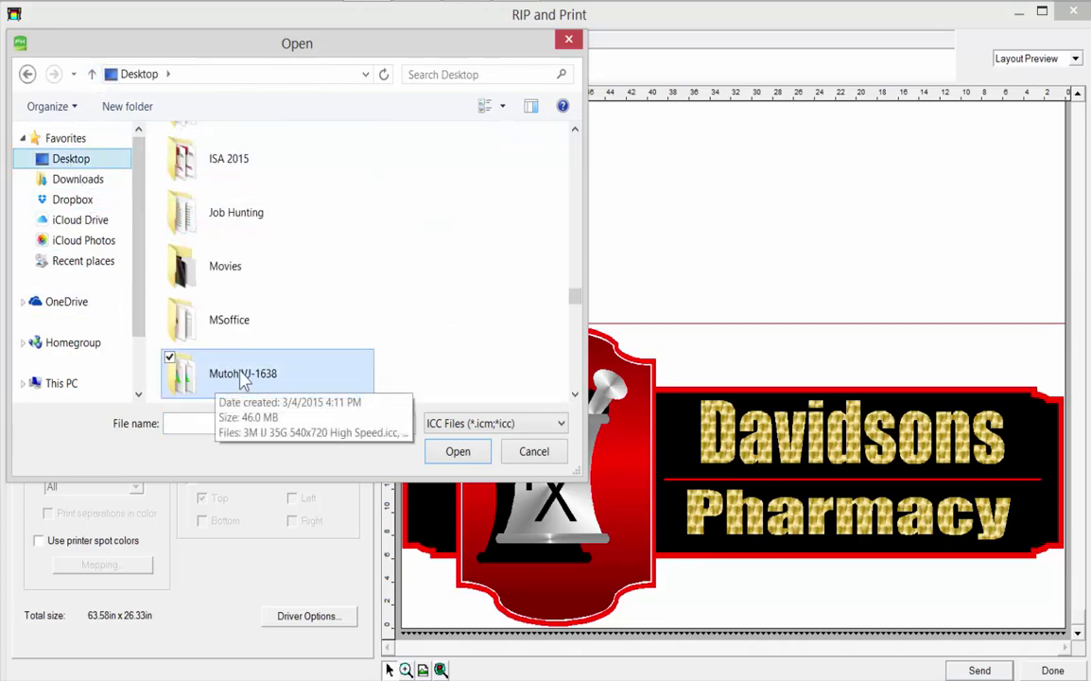
pyautogui.doubleClick(196, 375)
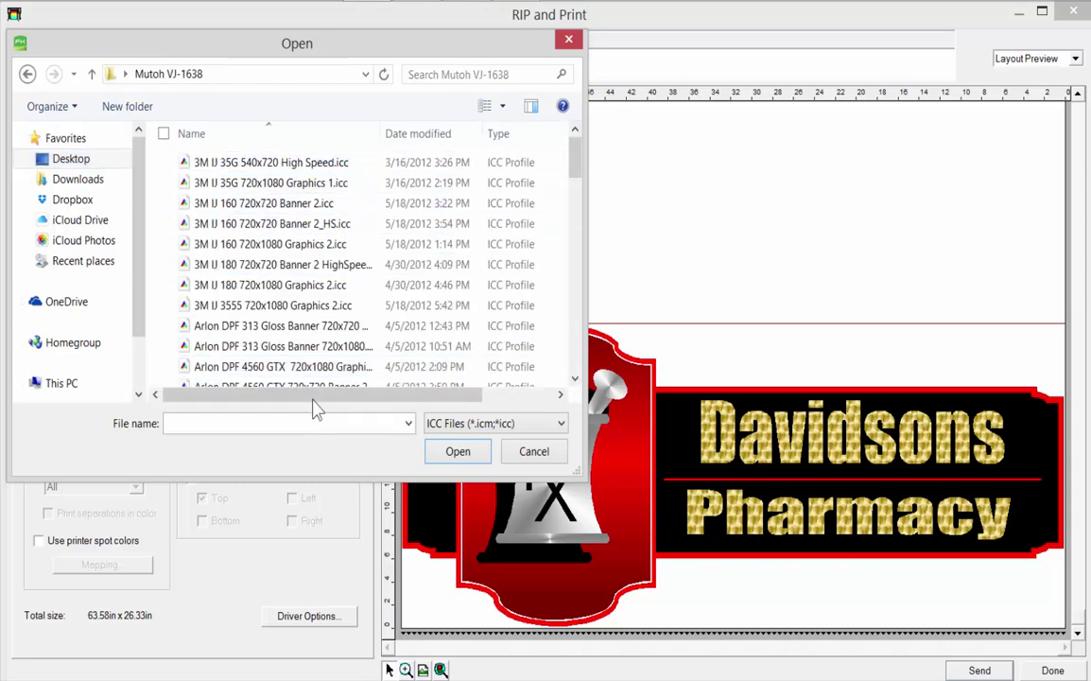
pyautogui.click(295, 168)
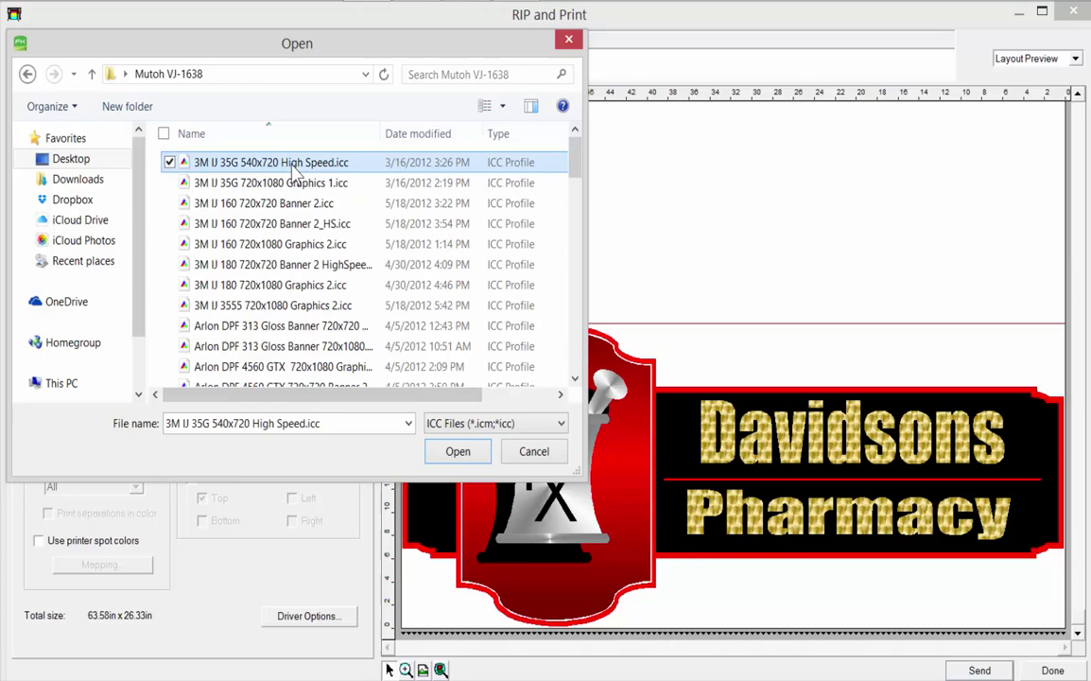
pyautogui.hotkey('shift', 'Down')
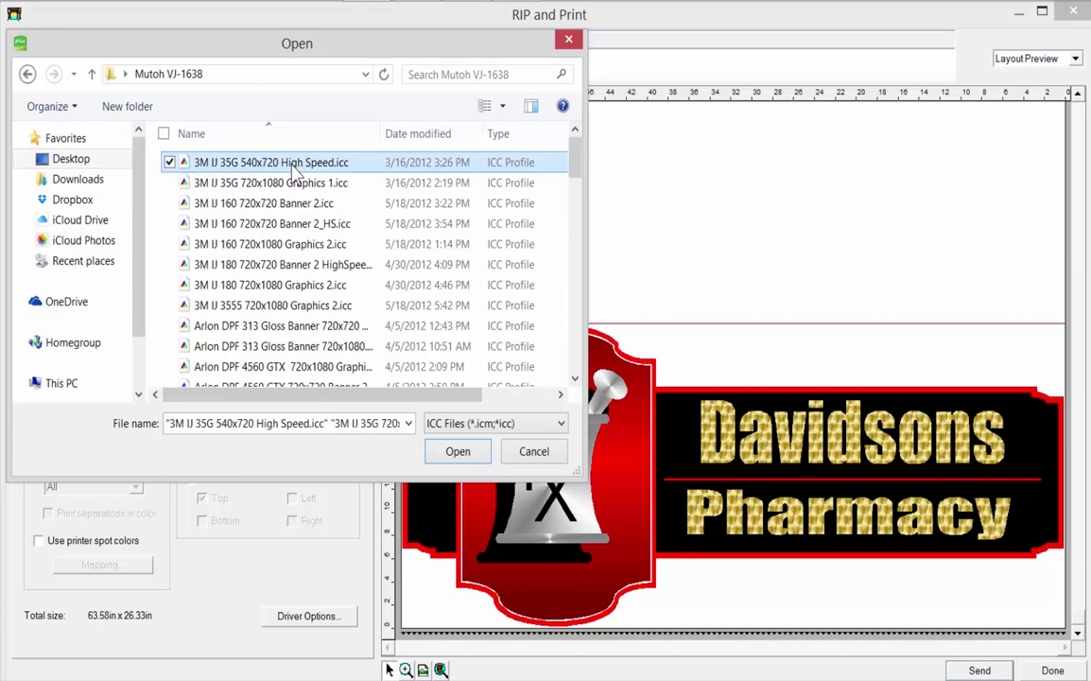
pyautogui.hotkey('ctrl', 'a')
pyautogui.scroll(-5, 548, 255)
pyautogui.scroll(-5, 576, 273)
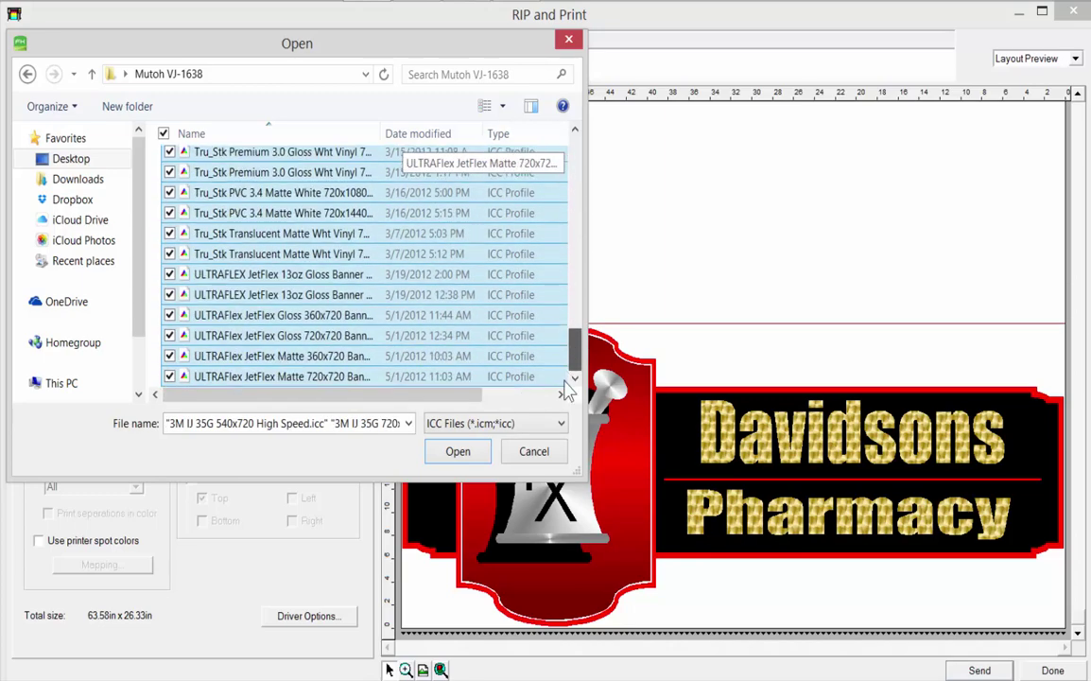
# Import the selected profiles and set the output profile to 3M IJ 160 720x1080 Graphics 2.icc
pyautogui.click(458, 451)
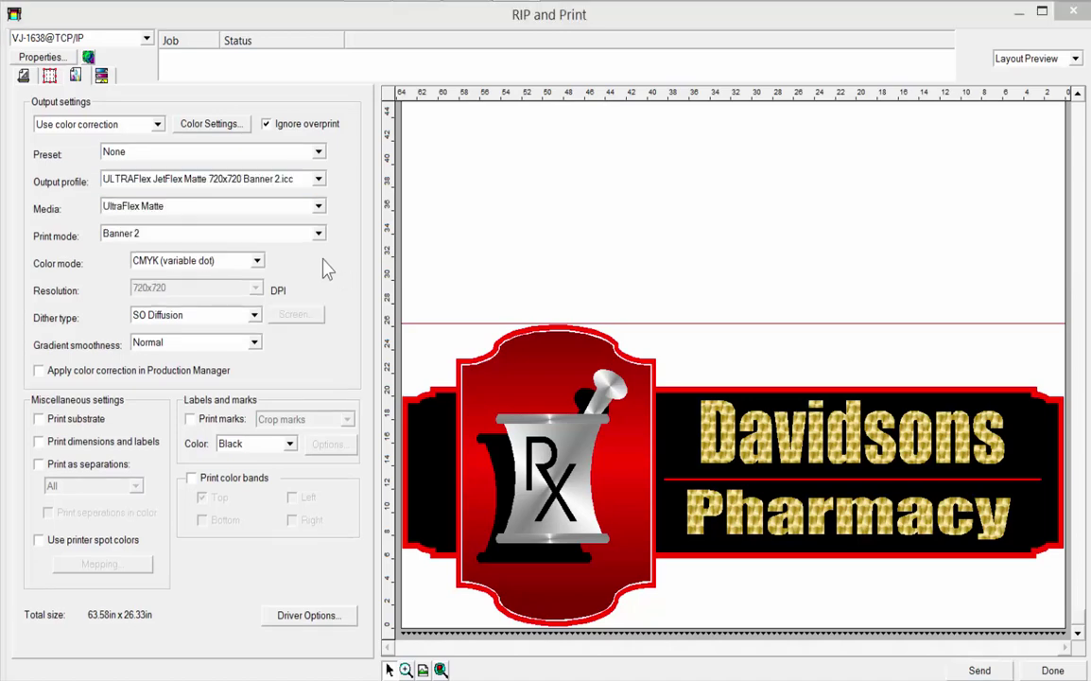
pyautogui.click(126, 183)
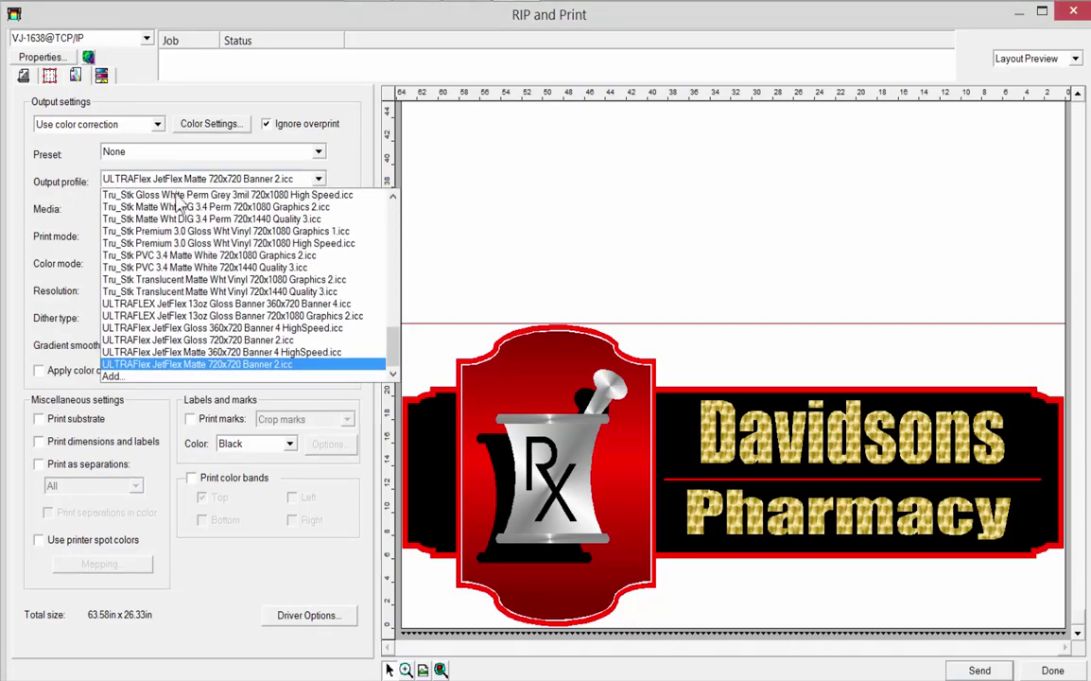
pyautogui.moveTo(393, 321); pyautogui.dragTo(402, 215)
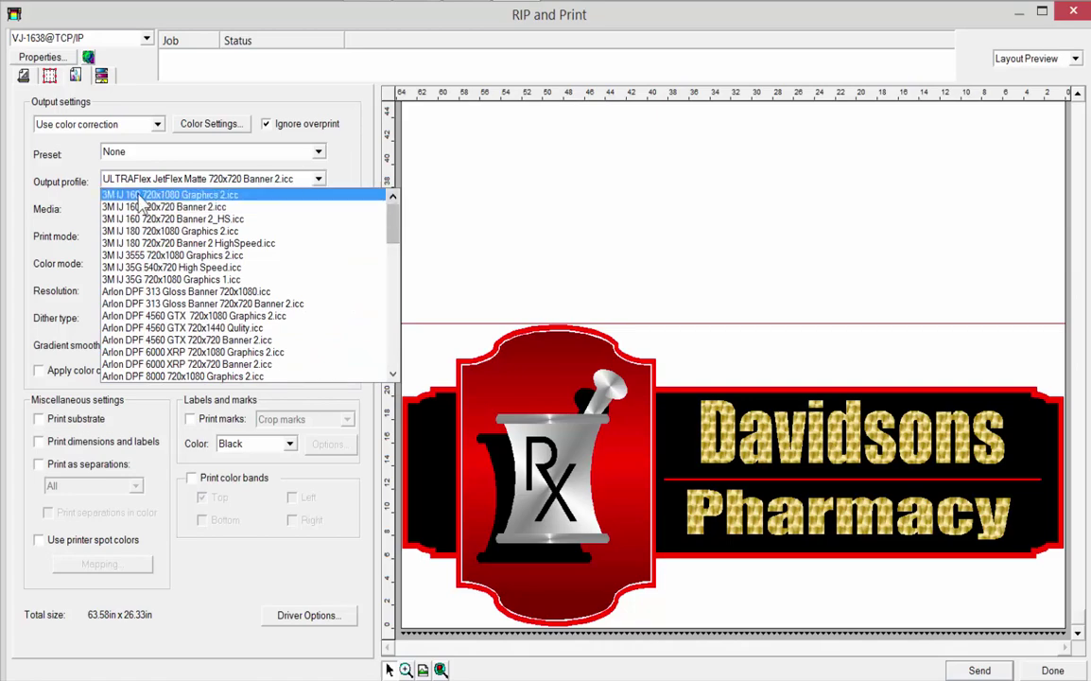
pyautogui.click(129, 193)
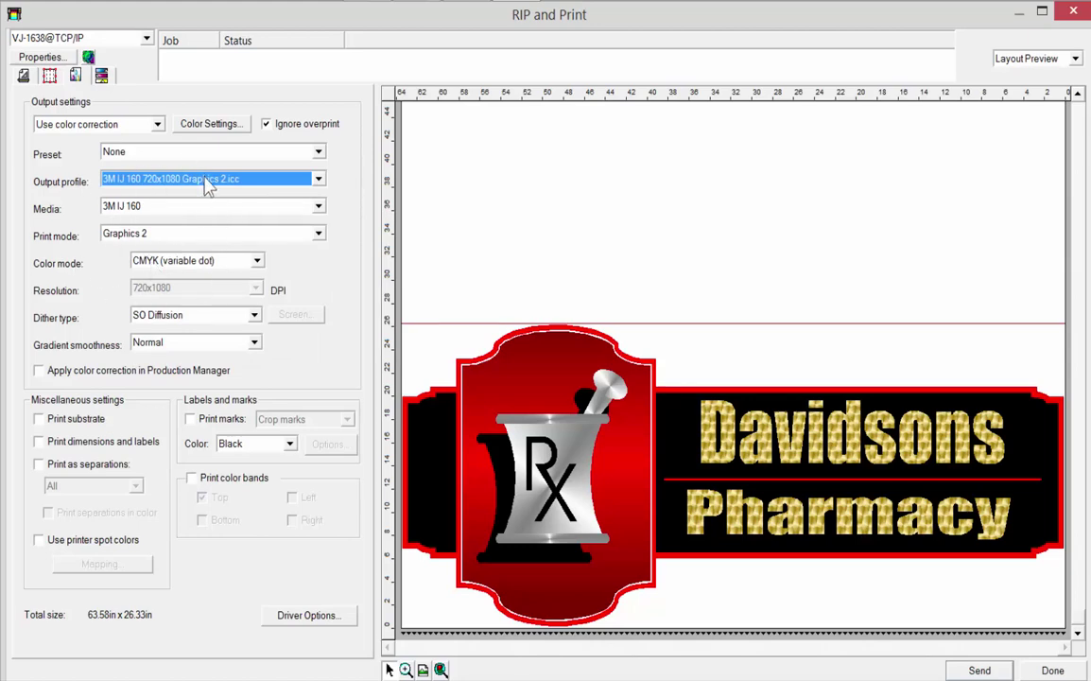
pyautogui.click(318, 179)
pyautogui.click(357, 156)
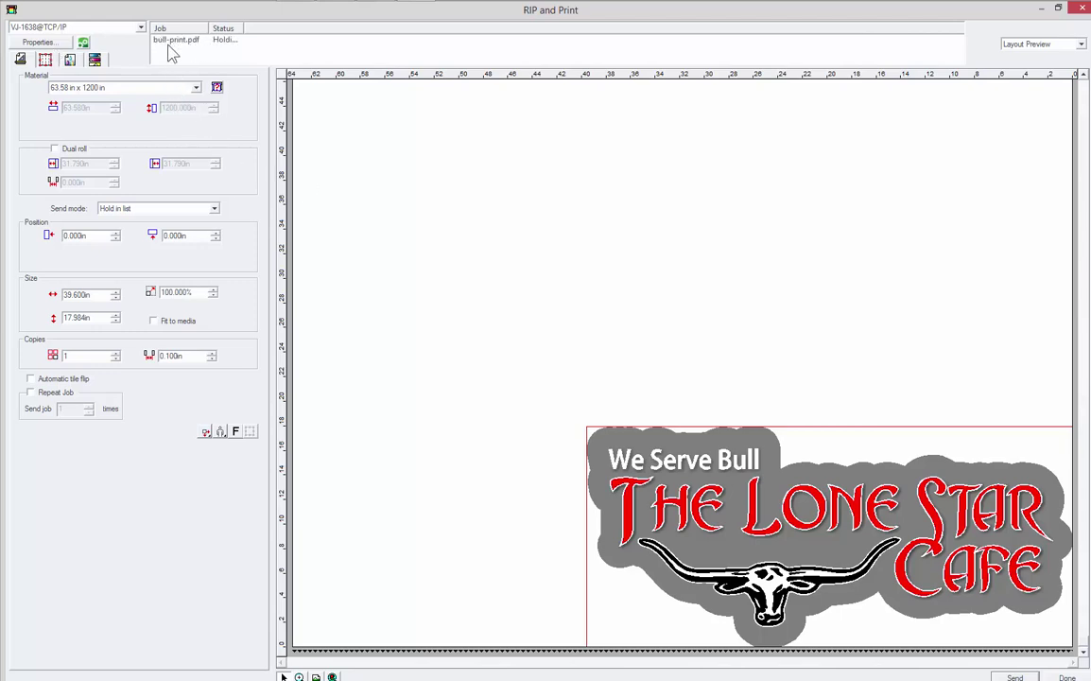
# Widen the job list's Status column so bull-print.pdf's Holding status reads fully
pyautogui.moveTo(283, 28); pyautogui.dragTo(285, 29)
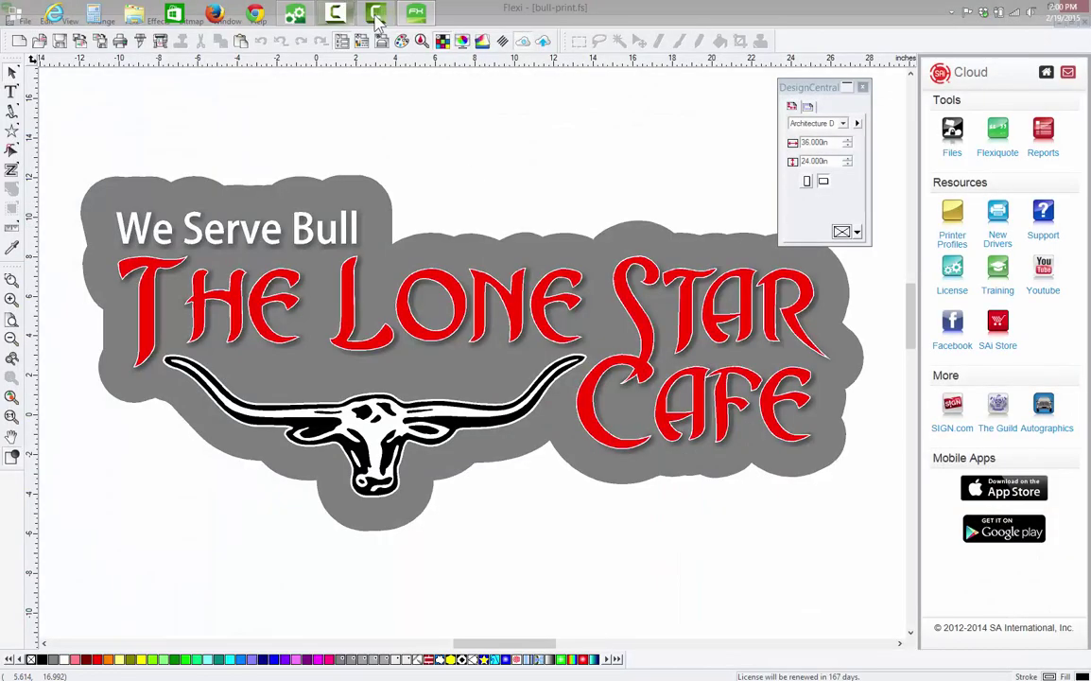
# Review the held bull-print.pdf job's properties in Production Manager and cancel without changes
pyautogui.click(295, 15)
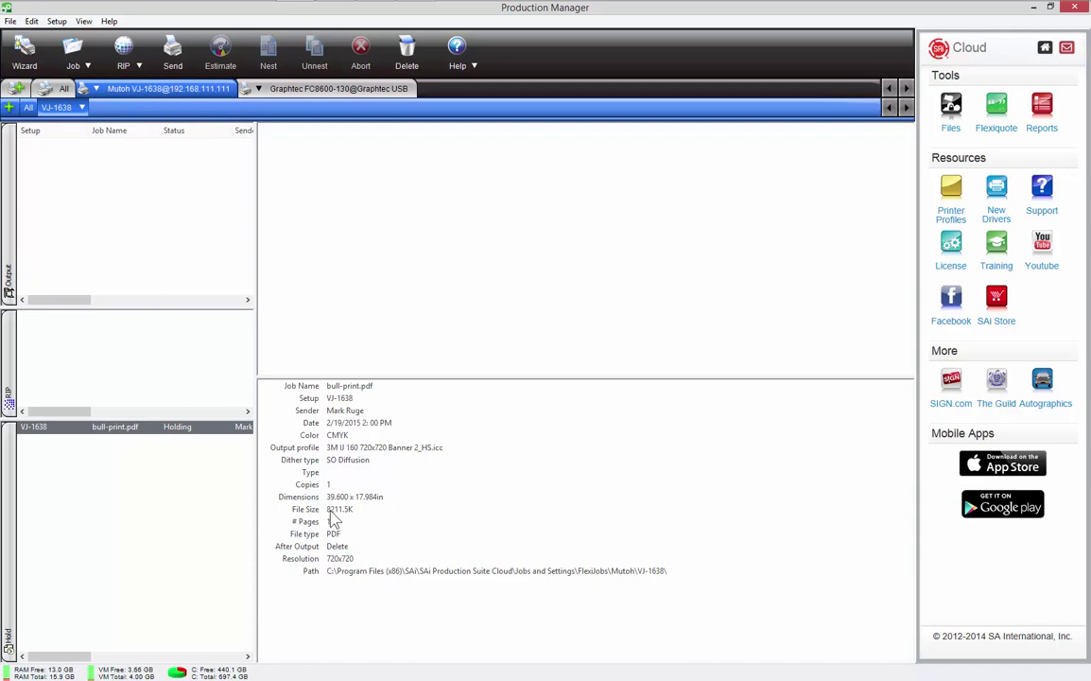
pyautogui.doubleClick(114, 431)
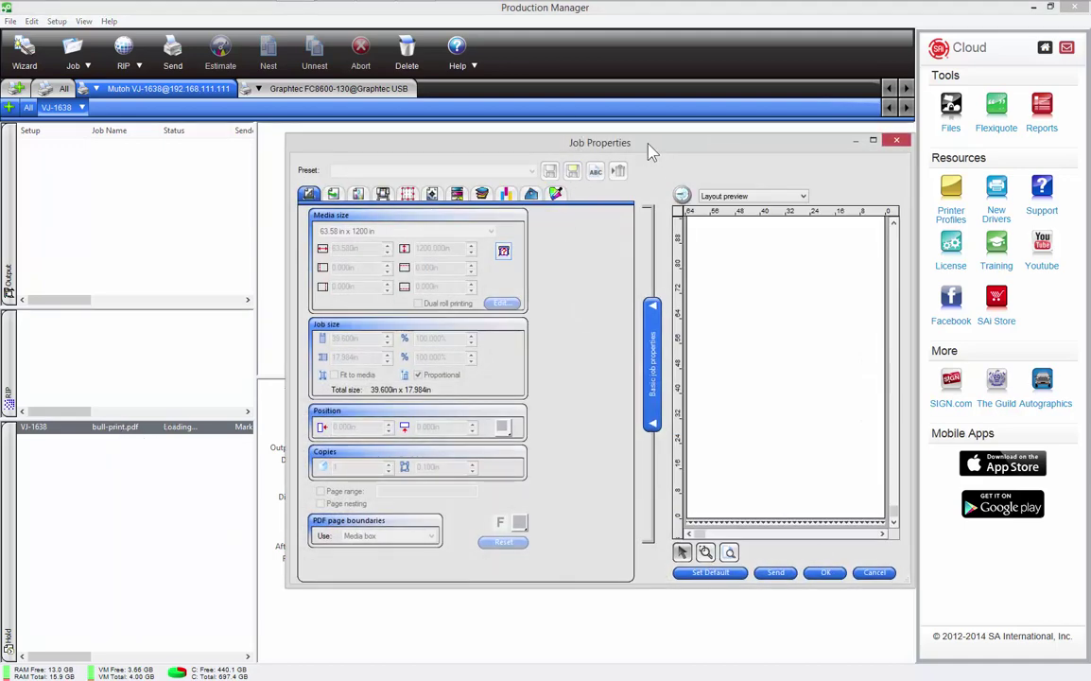
pyautogui.moveTo(609, 159); pyautogui.dragTo(519, 163)
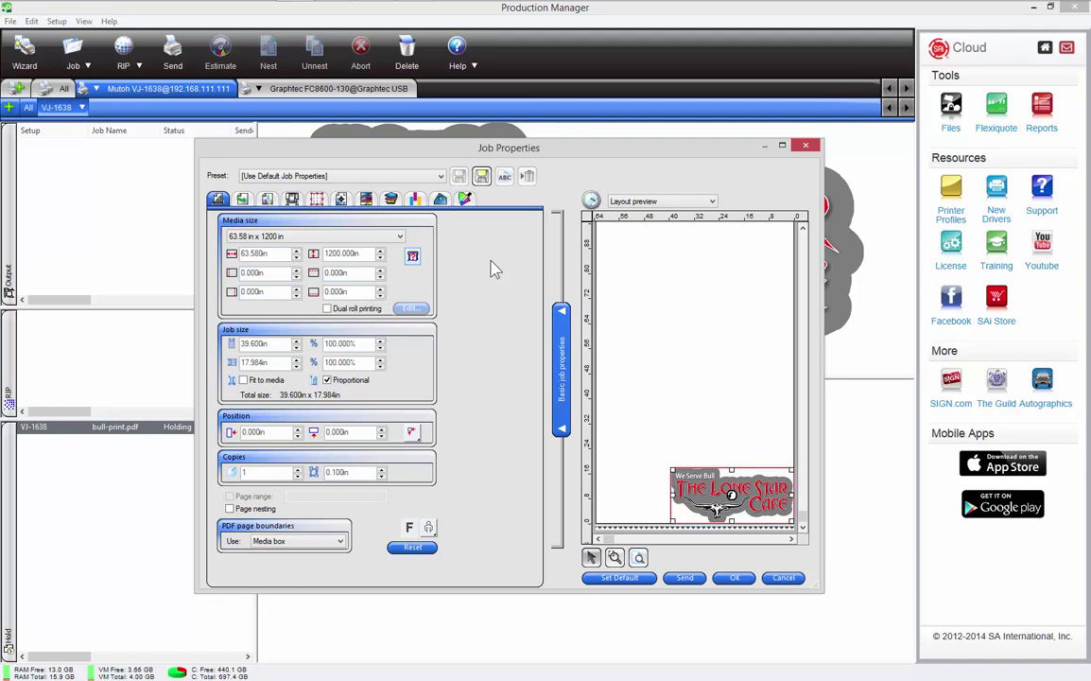
pyautogui.click(775, 577)
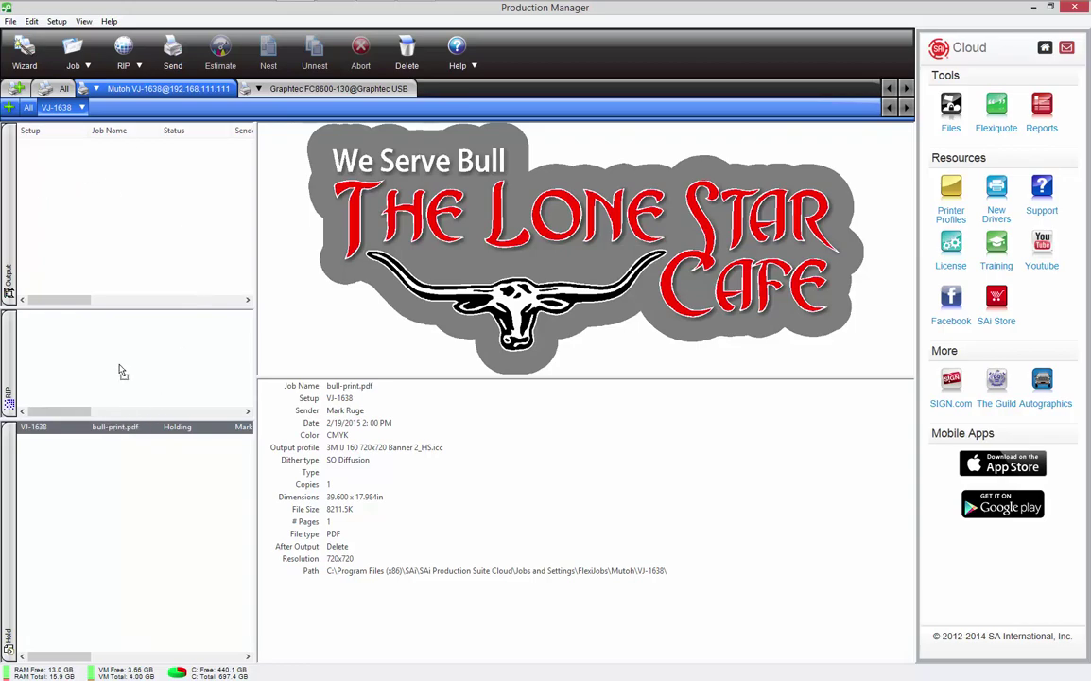
# Move bull-print.pdf from the Hold queue into the RIP queue, where it shows Ready
pyautogui.moveTo(114, 426); pyautogui.dragTo(115, 345)
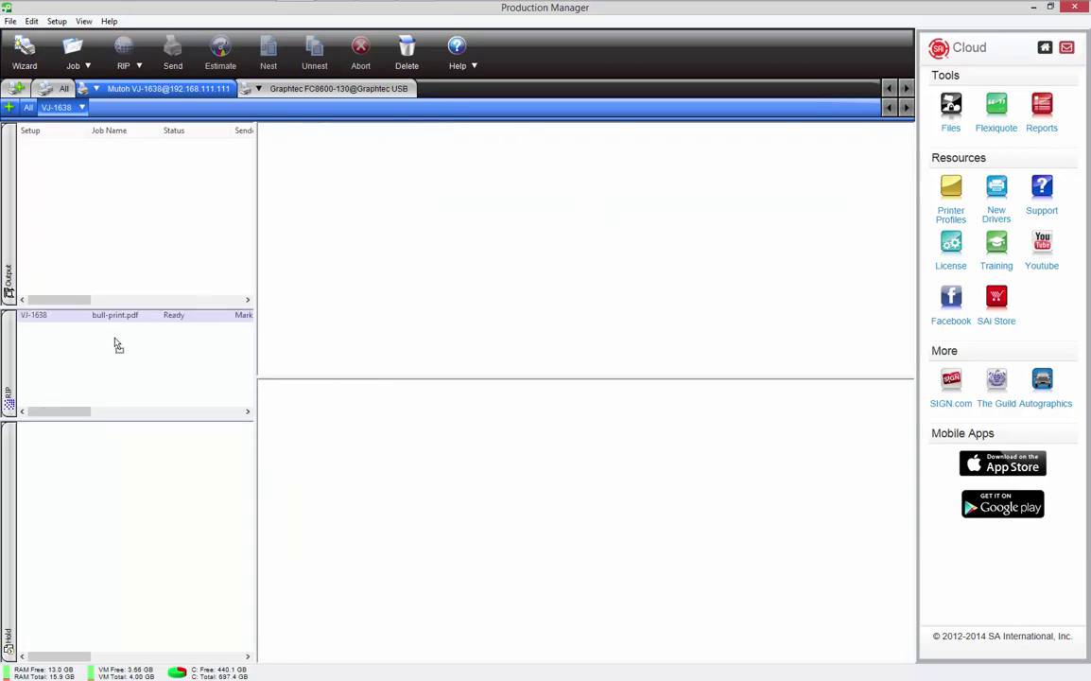
# RIP the bull-print.pdf job, then reselect it once its status reads RIPing done
pyautogui.click(77, 318)
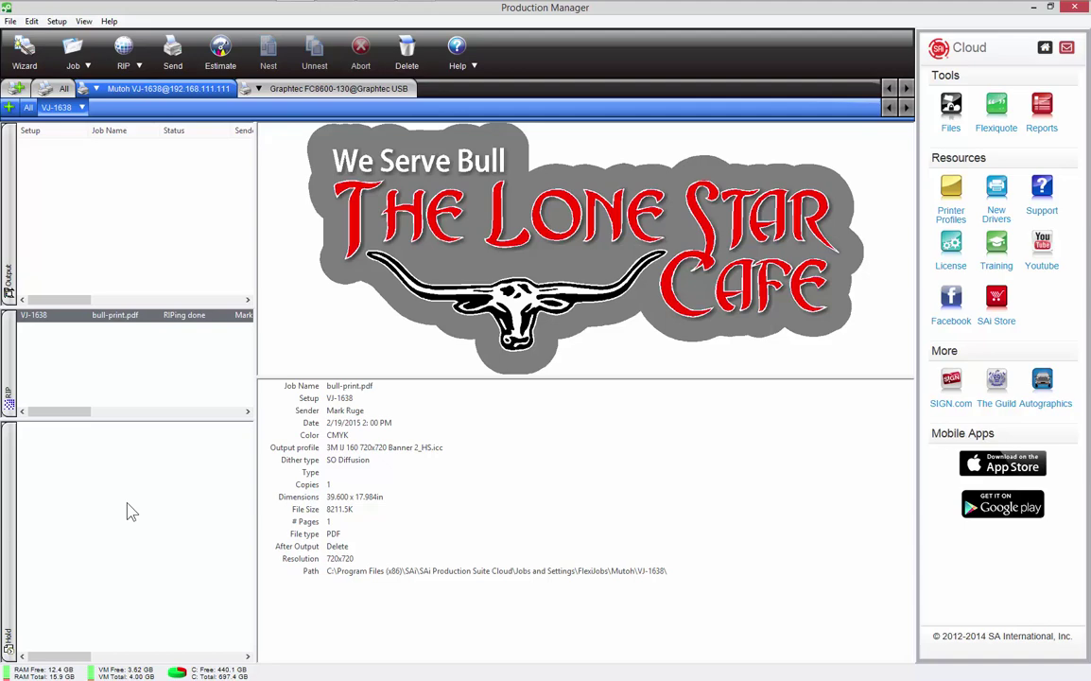
pyautogui.click(167, 455)
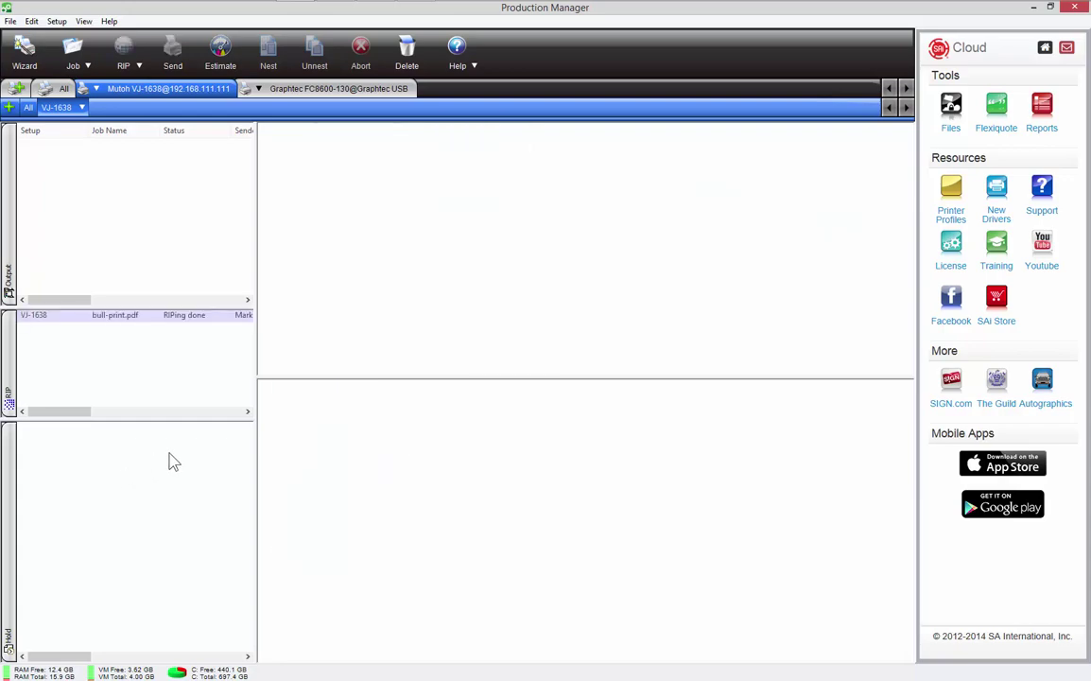
pyautogui.click(142, 316)
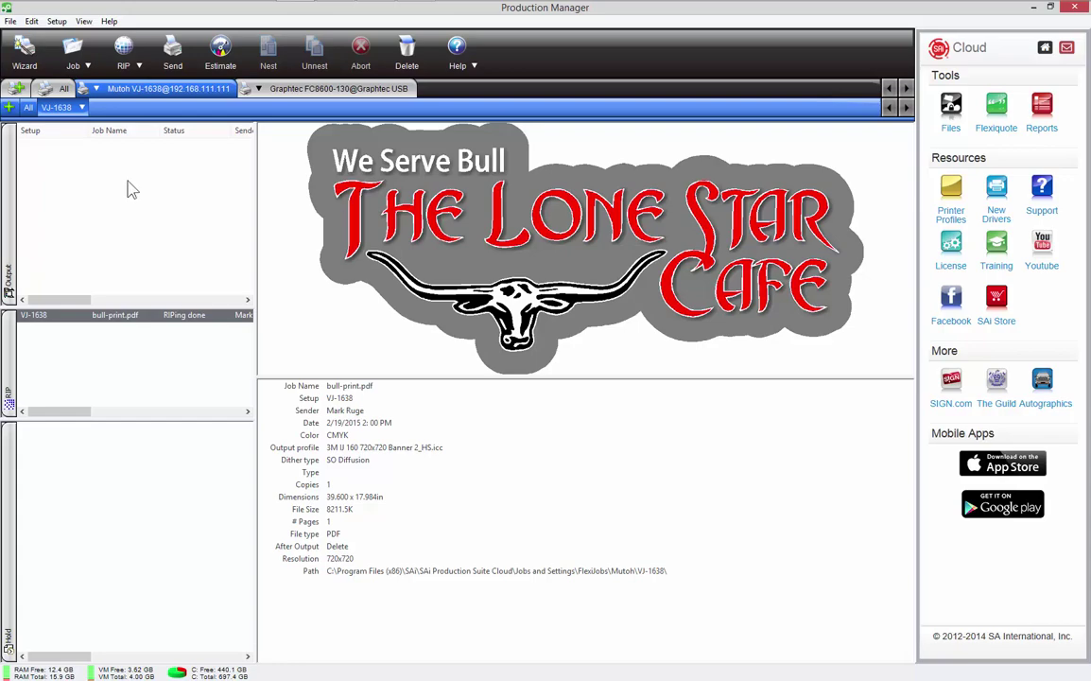
# Resend the Lone Star Cafe sign from Flexi's RIP and Print as bull-print_1.pdf
pyautogui.moveTo(287, 5)
pyautogui.click(416, 15)
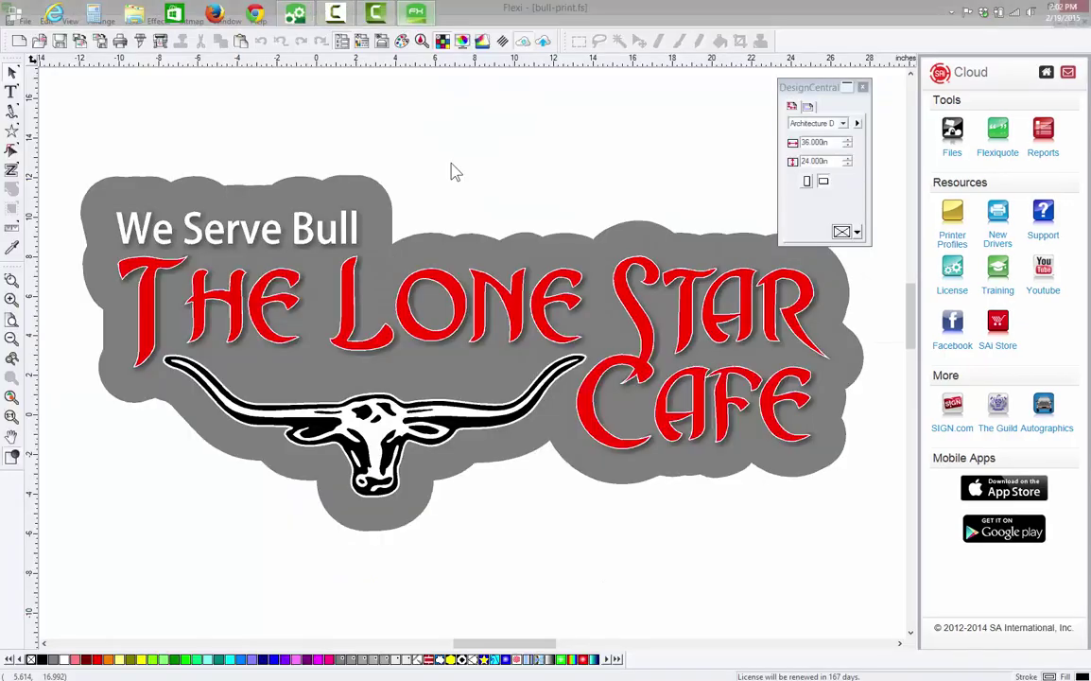
pyautogui.click(140, 42)
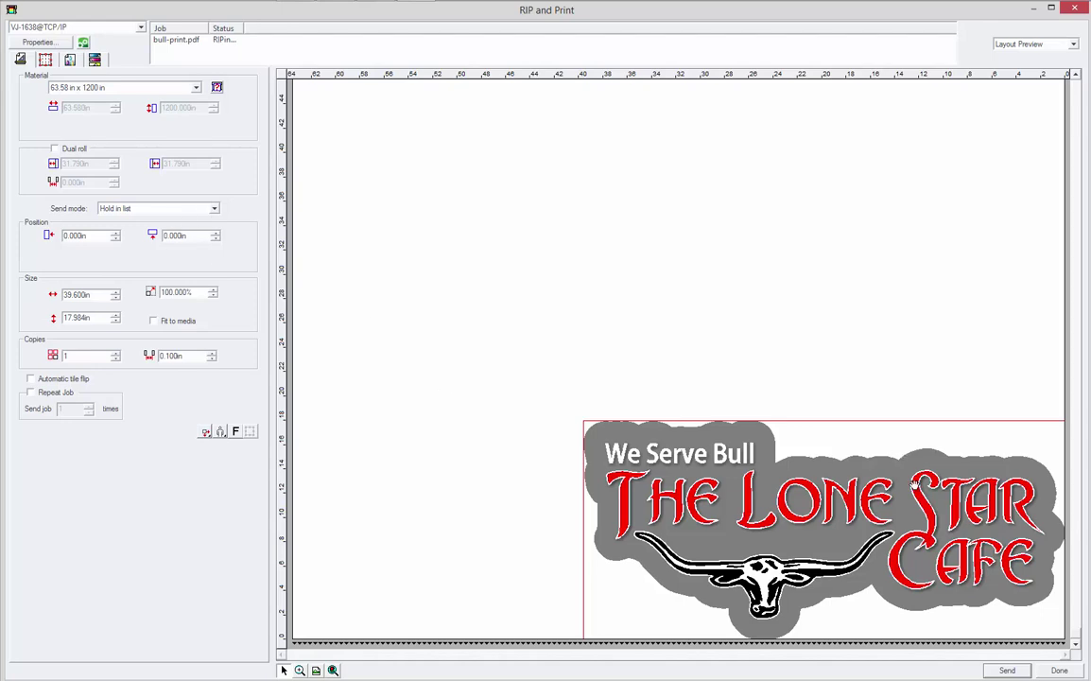
pyautogui.click(1008, 671)
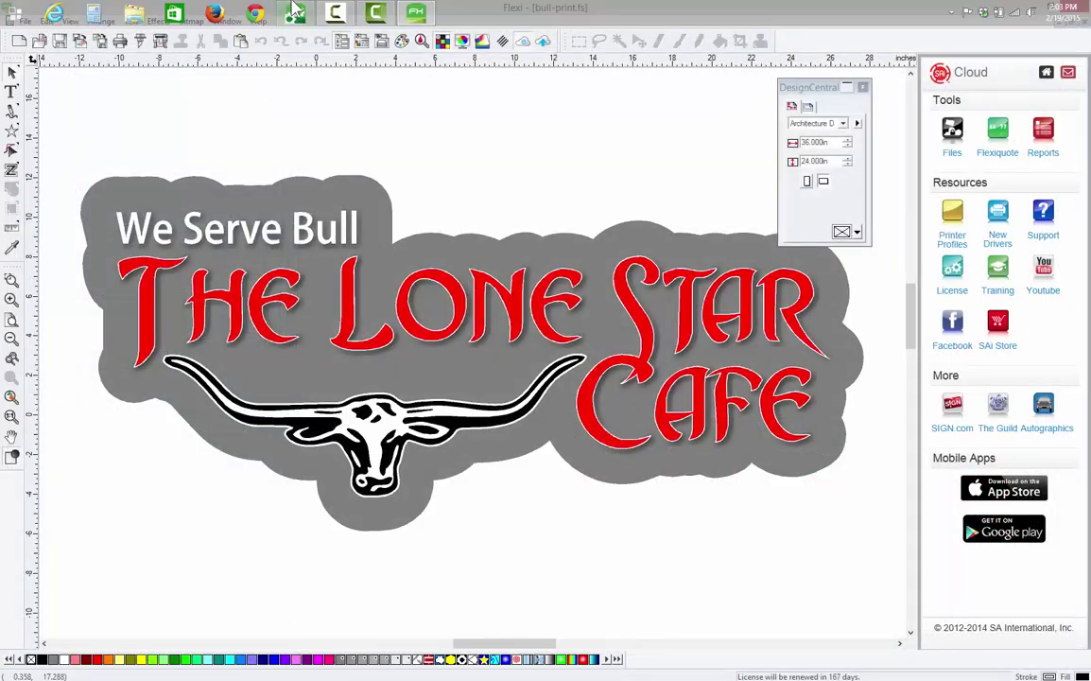
pyautogui.click(294, 12)
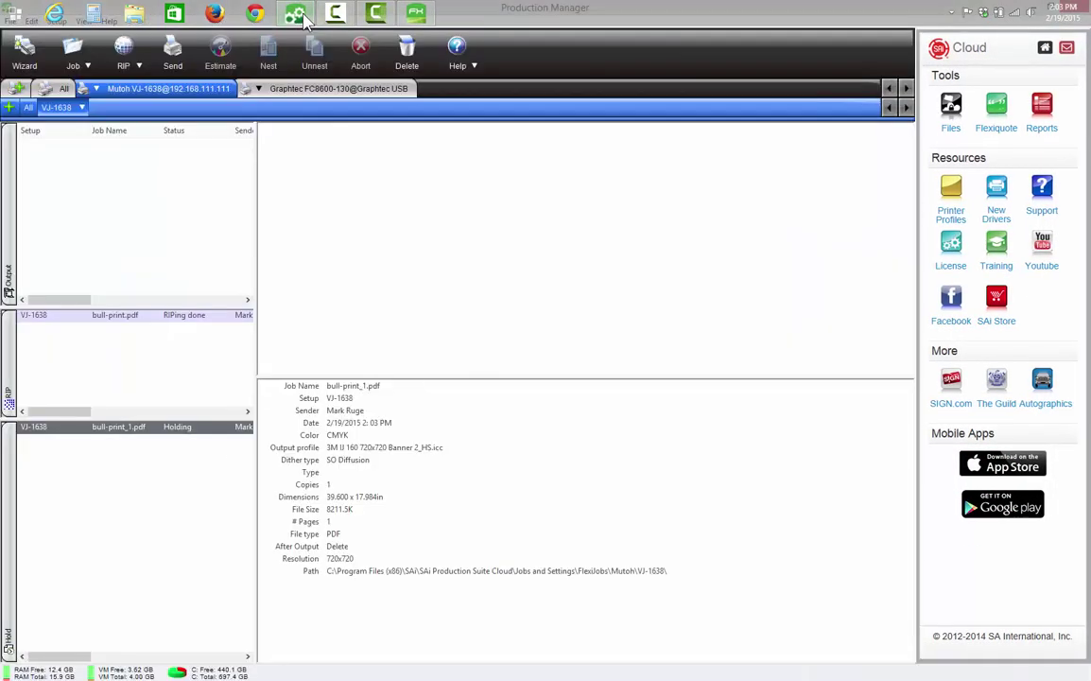